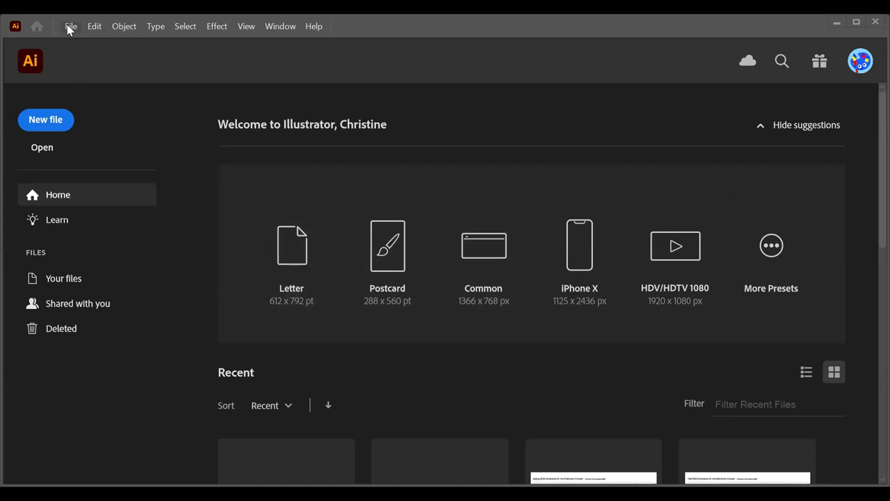
# Create a new landscape Letter document with a 792 × 612 pt artboard
pyautogui.hotkey('alt', 'f')
pyautogui.press('n')
pyautogui.click(199, 312)
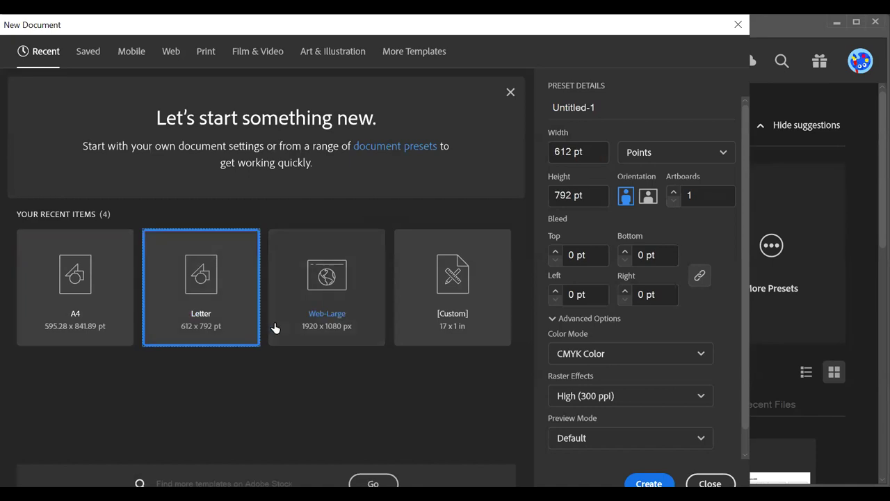
pyautogui.click(648, 196)
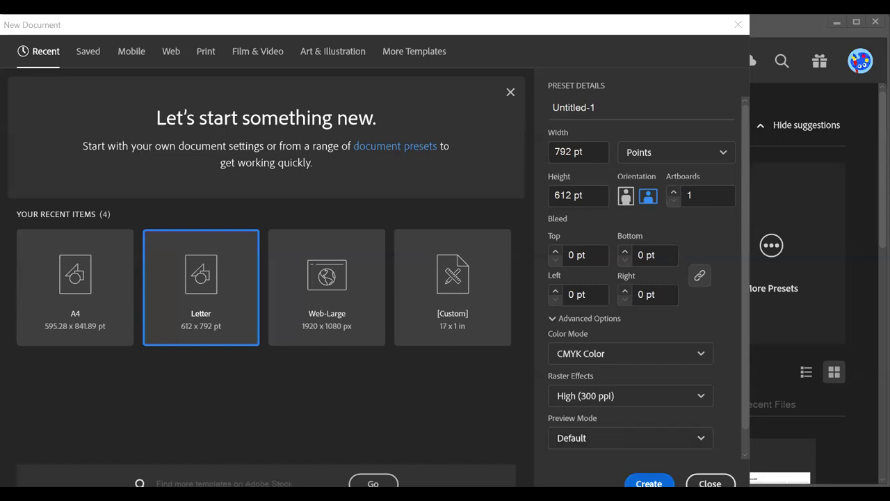
pyautogui.press('Escape')
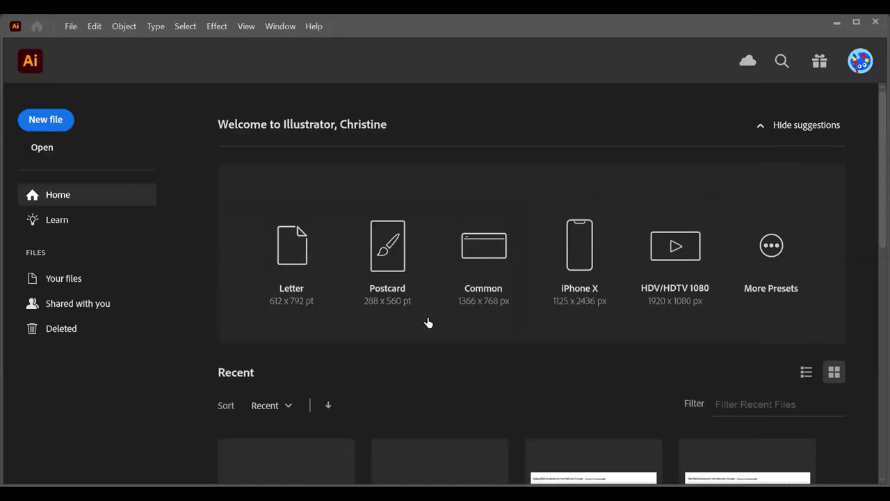
pyautogui.click(482, 312)
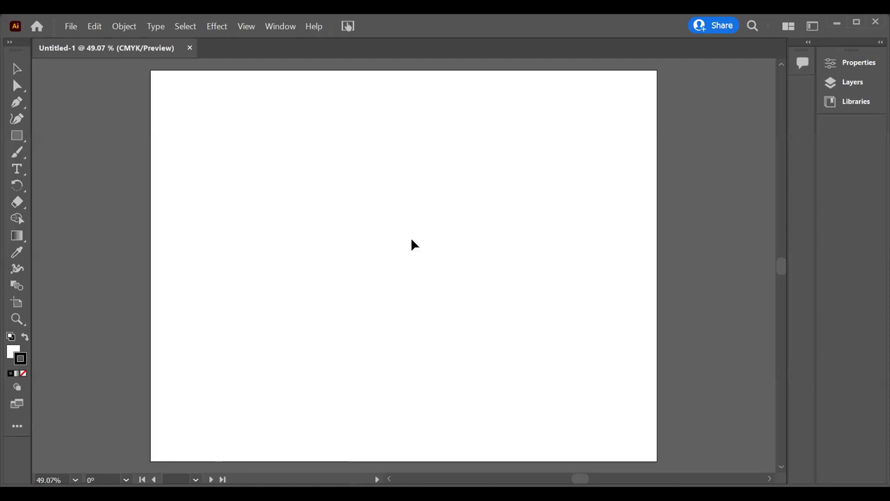
pyautogui.click(69, 26)
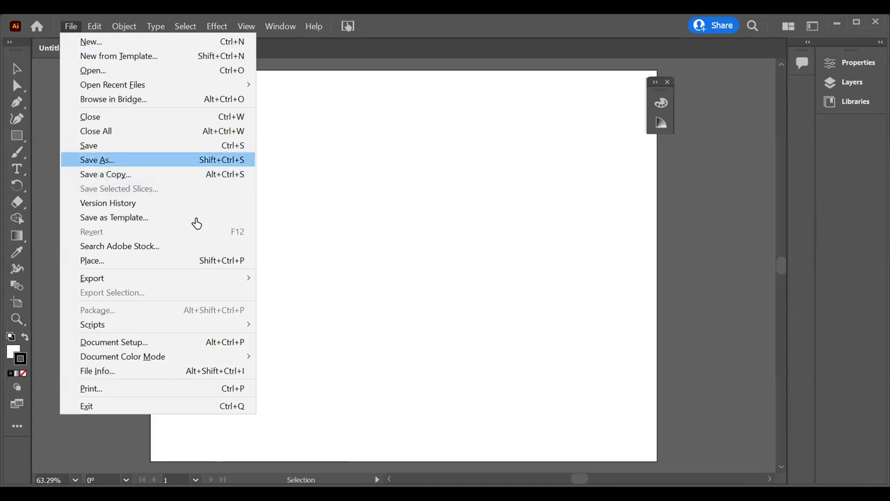
# Save the file to the Desktop as Ruled Surfaces.ai with default Illustrator options
pyautogui.press('Return')
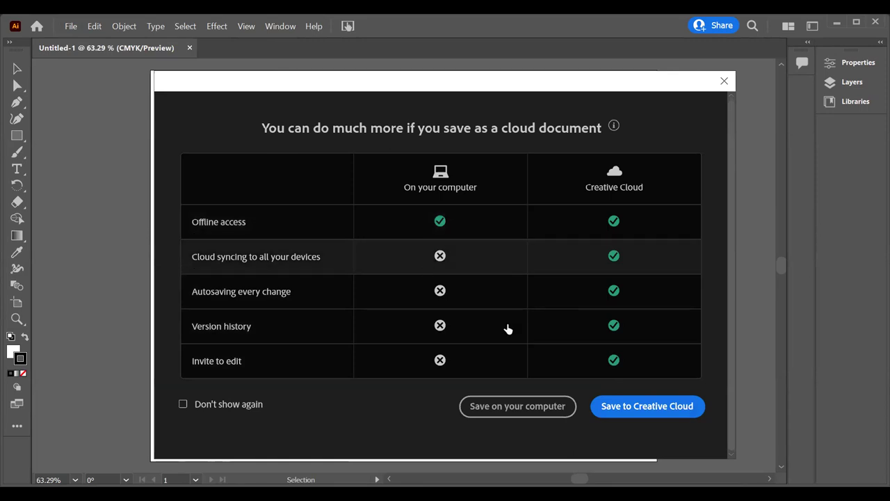
pyautogui.click(499, 406)
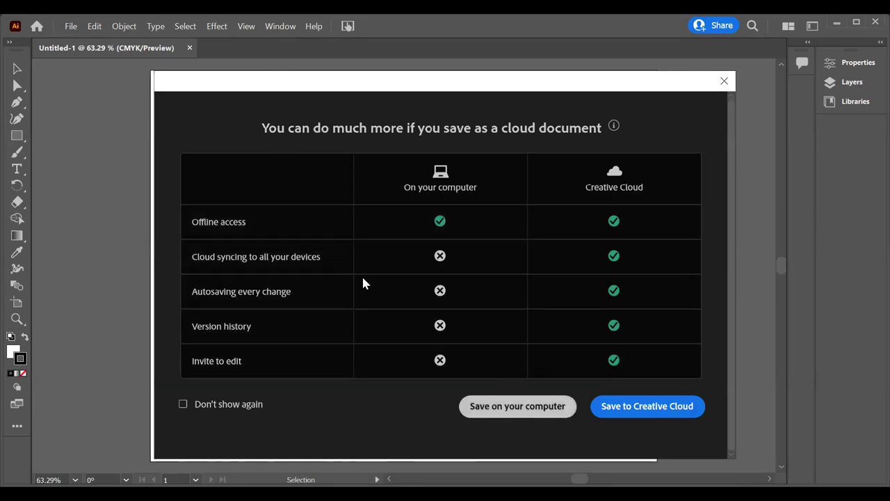
pyautogui.scroll(5, 109, 230)
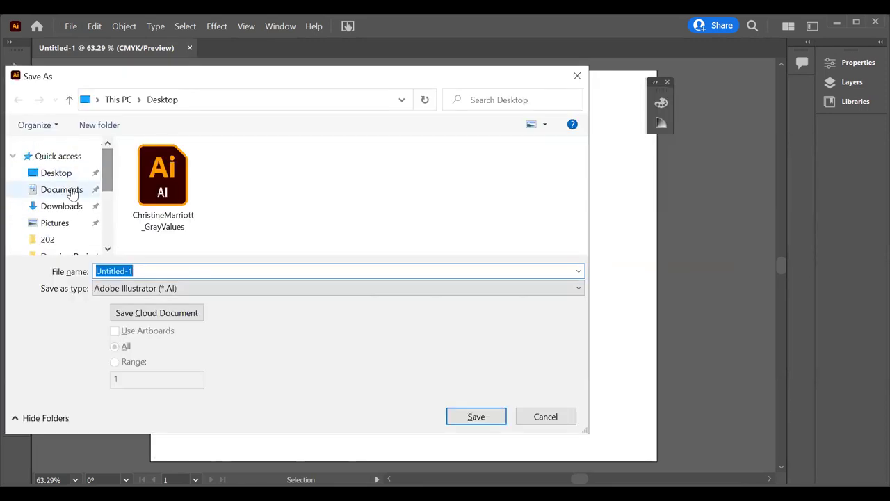
pyautogui.click(57, 174)
pyautogui.click(132, 271)
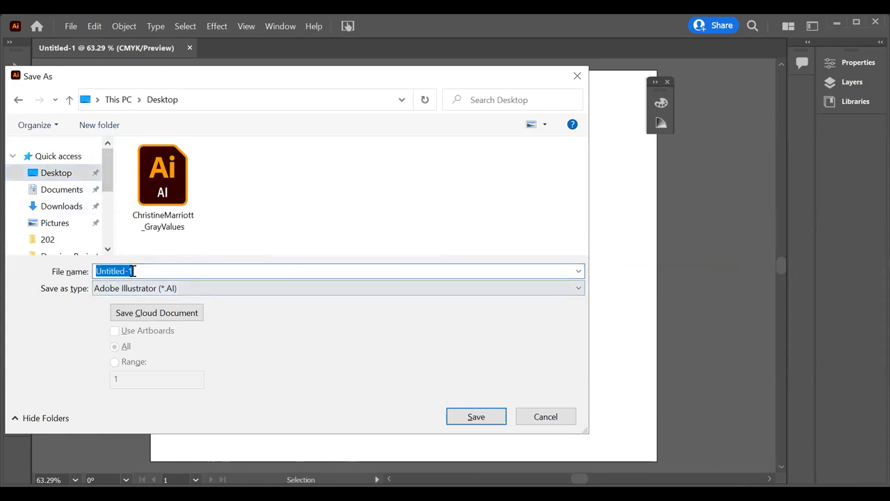
pyautogui.write('Ruled Surfaces')
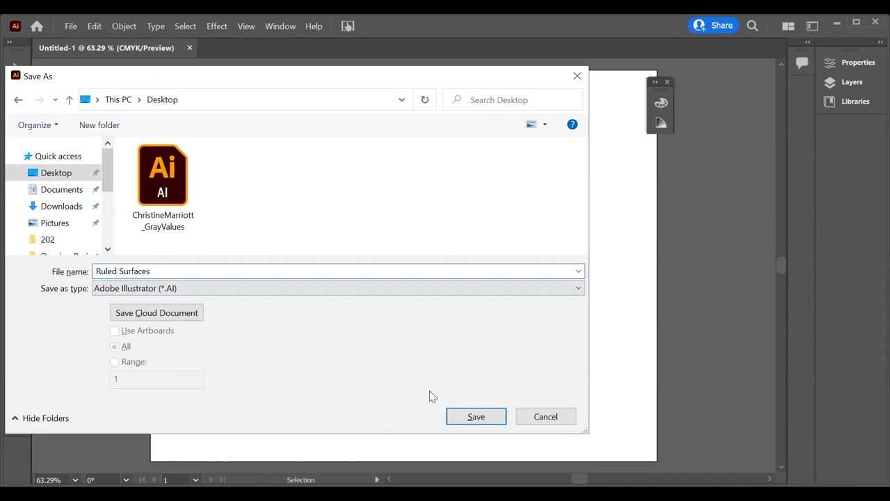
pyautogui.click(476, 416)
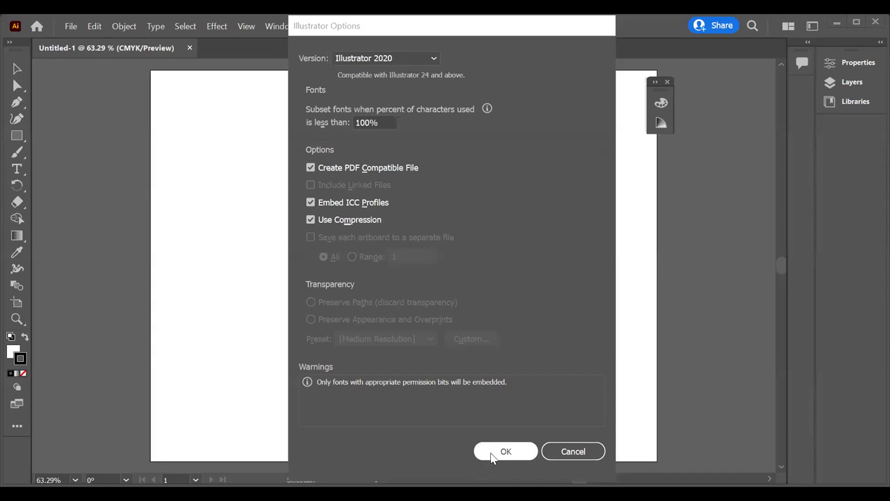
pyautogui.click(494, 446)
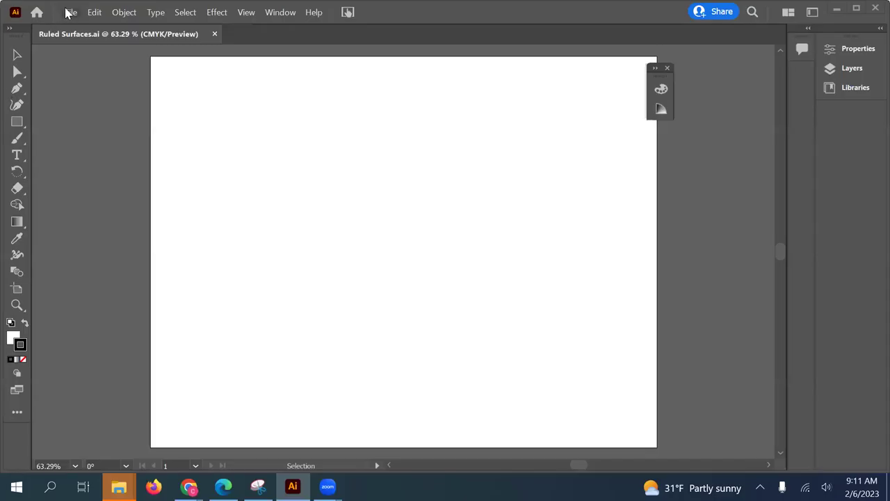
# Place the LinesAsSurface photo with its corner at the artboard's upper left
pyautogui.click(69, 13)
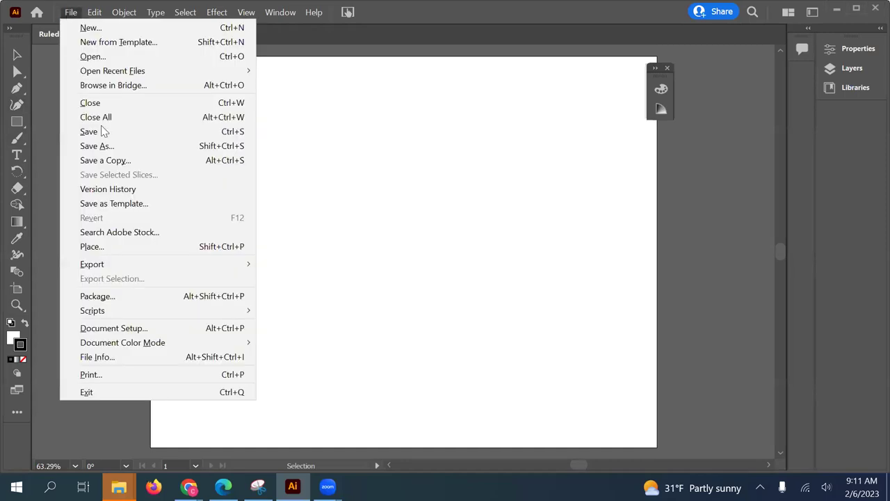
pyautogui.click(92, 247)
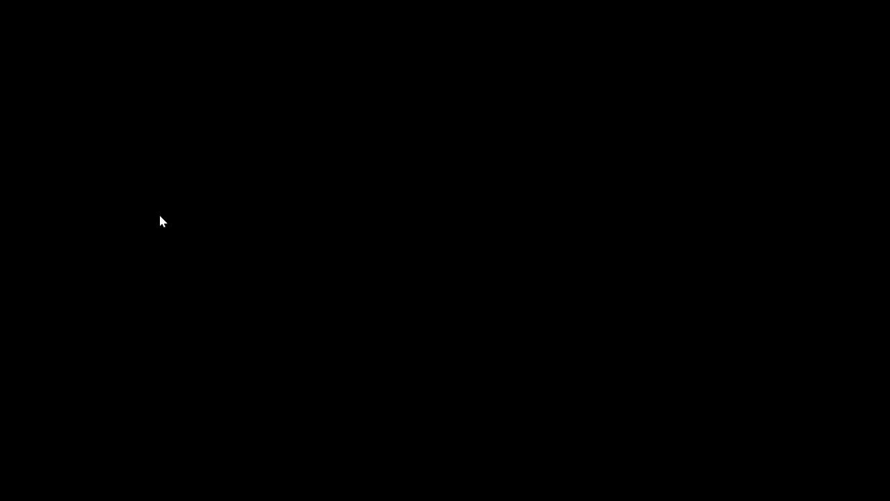
pyautogui.click(160, 221)
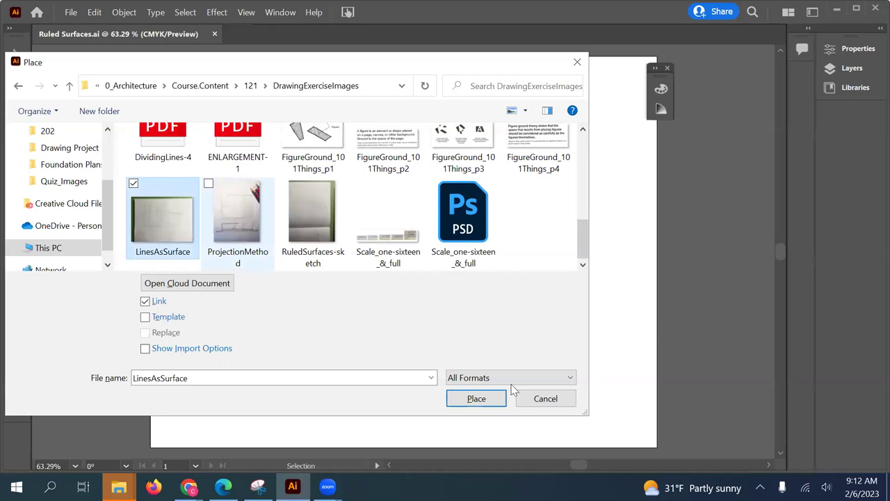
pyautogui.click(476, 398)
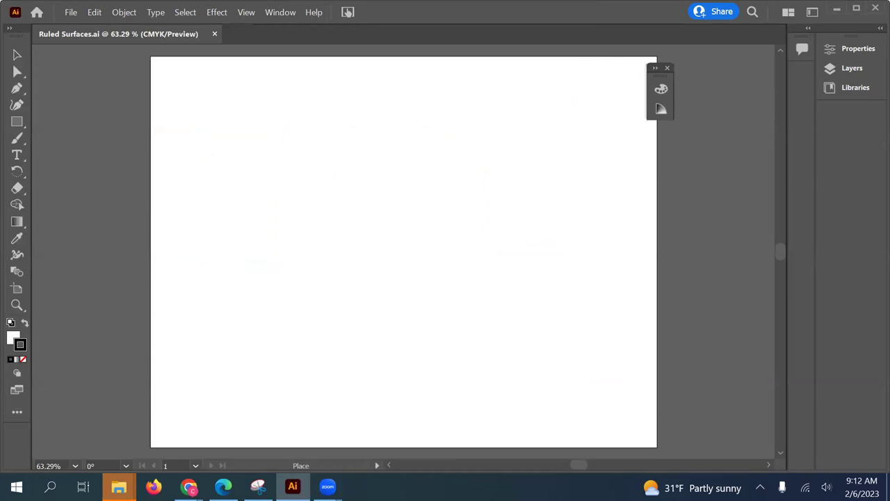
pyautogui.click(190, 98)
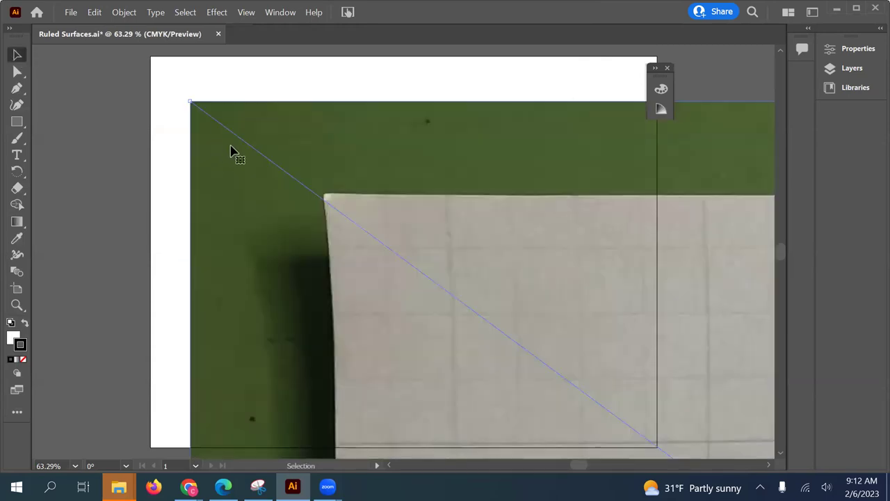
pyautogui.scroll(-1, 236, 149)
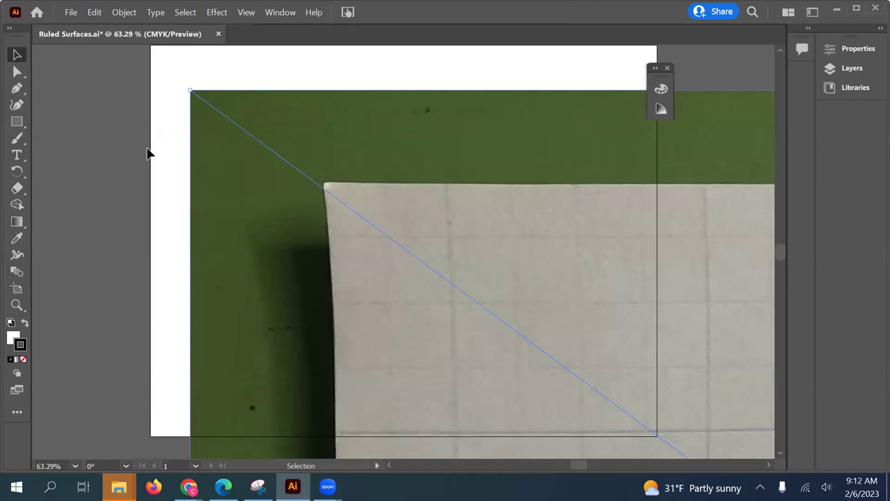
# Zoom out and shrink the sketch photo to roughly the artboard's size
pyautogui.press('a')
pyautogui.hotkey('ctrl', '-')
pyautogui.hotkey('ctrl', '-')
pyautogui.hotkey('ctrl', '-')
pyautogui.hotkey('ctrl', '-')
pyautogui.hotkey('ctrl', '-')
pyautogui.hotkey('ctrl', '-')
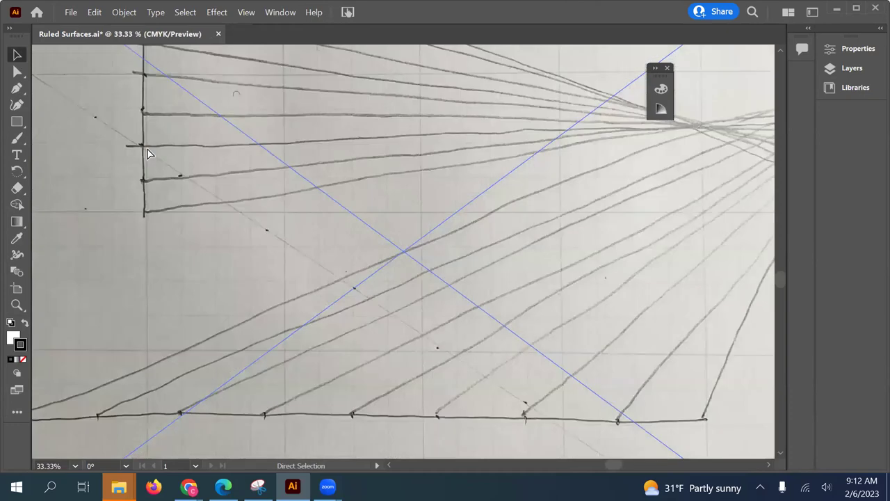
pyautogui.press('v')
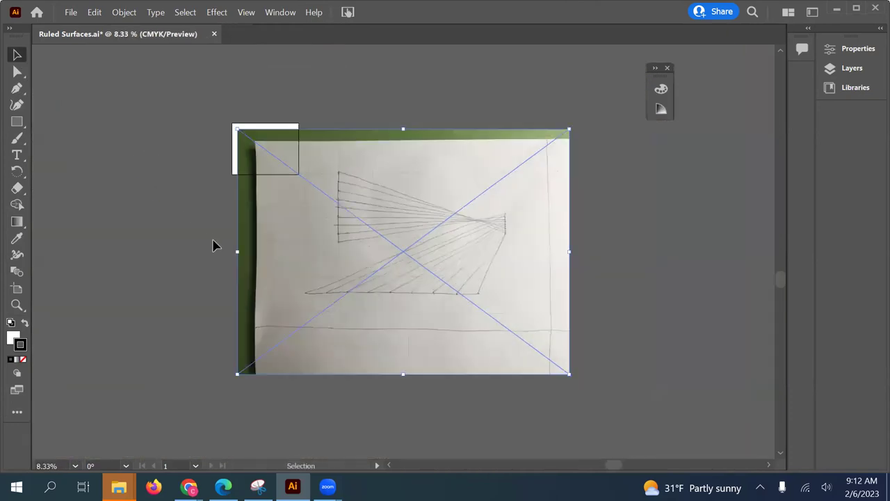
pyautogui.moveTo(562, 377); pyautogui.dragTo(304, 183)
# Fine-tune the photo's size and position so the sketch border matches the artboard edges
pyautogui.scroll(2, 245, 174)
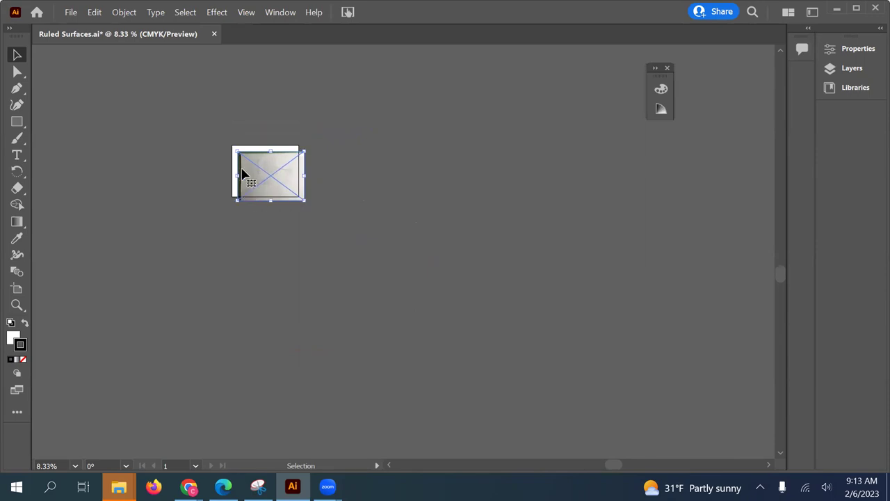
pyautogui.hotkey('ctrl', '=')
pyautogui.hotkey('ctrl', '=')
pyautogui.hotkey('ctrl', '=')
pyautogui.hotkey('ctrl', '=')
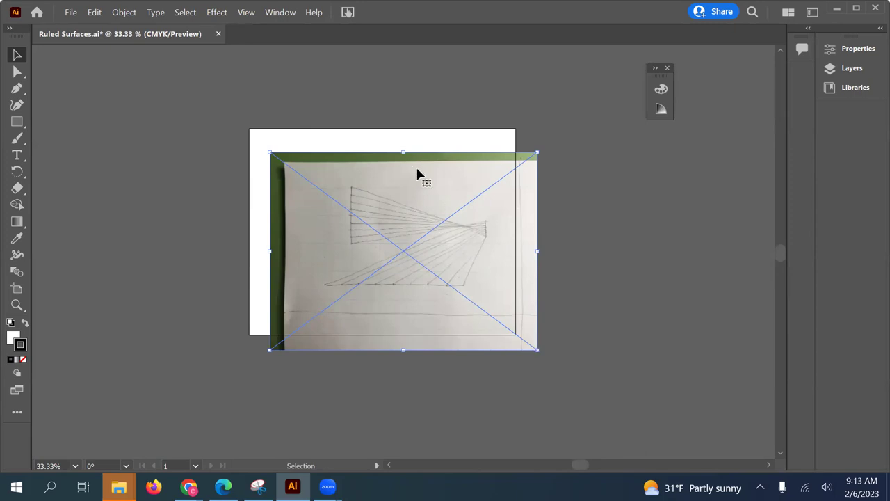
pyautogui.moveTo(416, 190); pyautogui.dragTo(362, 157)
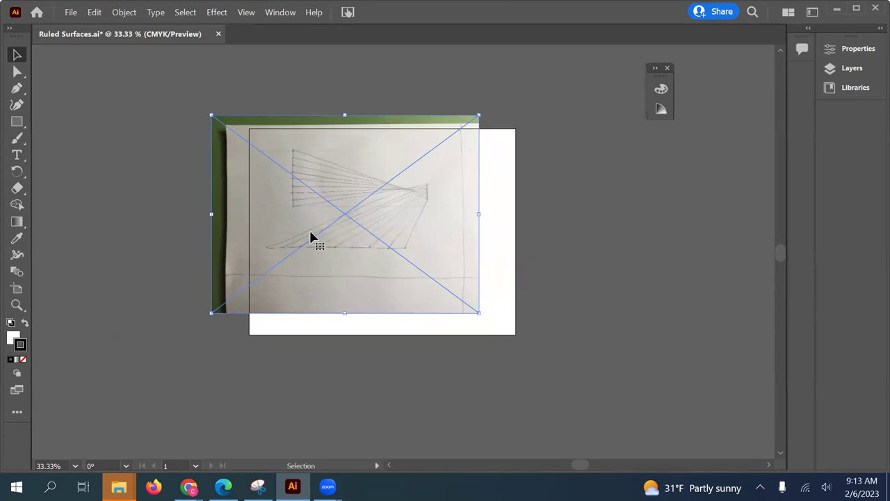
pyautogui.moveTo(480, 314); pyautogui.dragTo(547, 378)
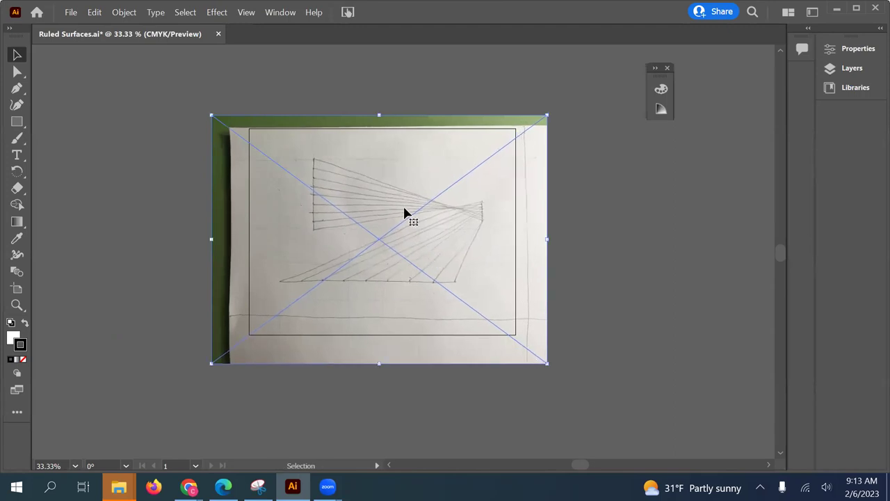
pyautogui.moveTo(406, 224)
pyautogui.mouseDown()
pyautogui.moveTo(403, 241)
pyautogui.moveTo(394, 231)
pyautogui.mouseUp()
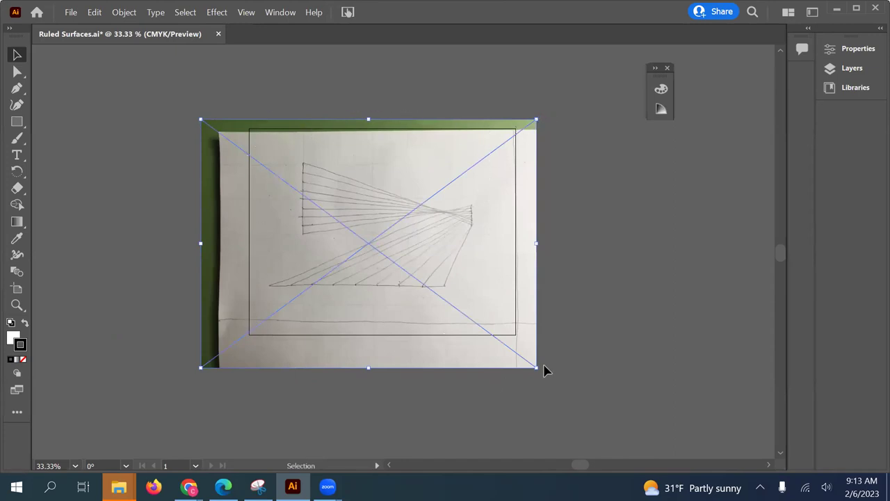
pyautogui.moveTo(536, 366); pyautogui.dragTo(564, 388)
pyautogui.moveTo(201, 120); pyautogui.dragTo(175, 111)
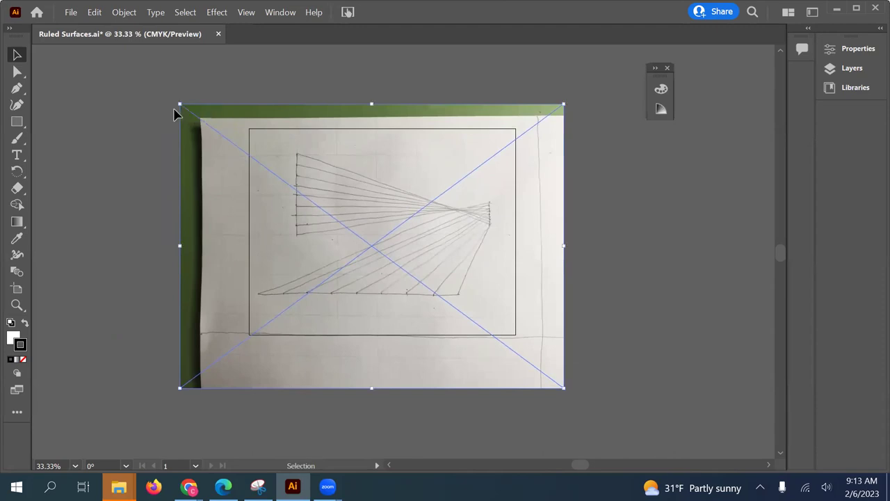
pyautogui.moveTo(391, 278); pyautogui.dragTo(399, 272)
pyautogui.click(609, 258)
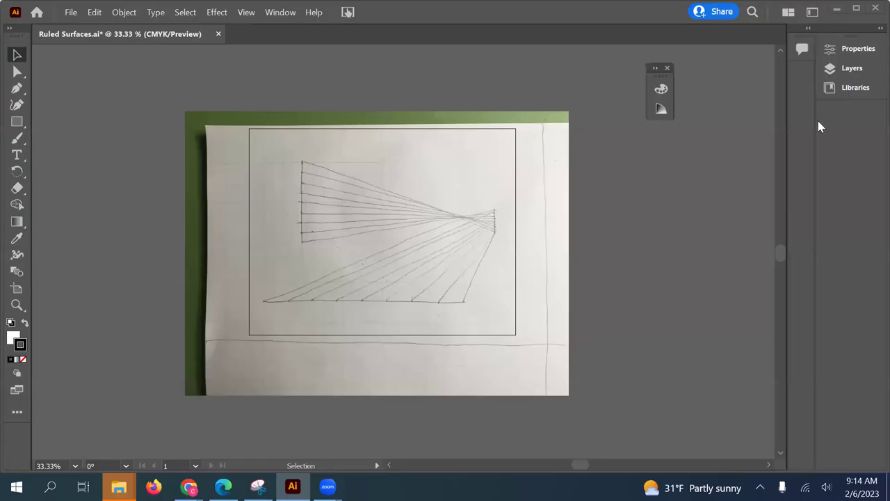
# Lock the photo layer and add a layer above it named 'Lines - 0.5pt'
pyautogui.click(846, 68)
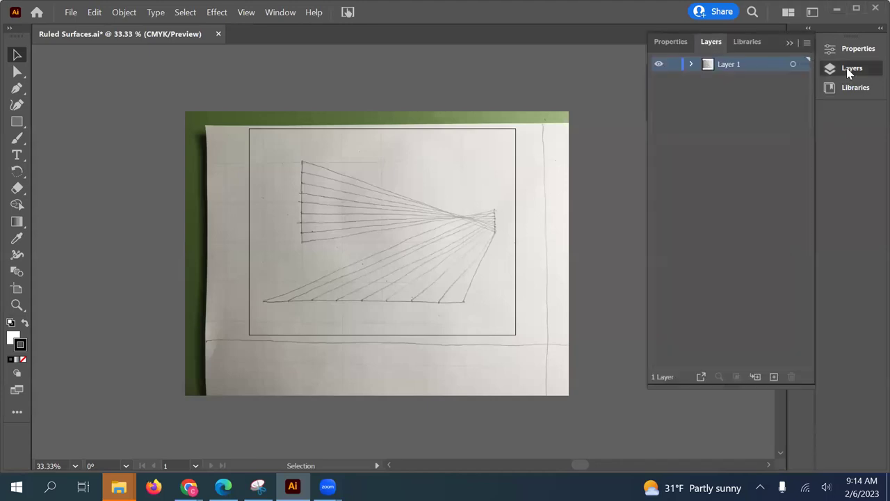
pyautogui.click(673, 64)
pyautogui.click(774, 377)
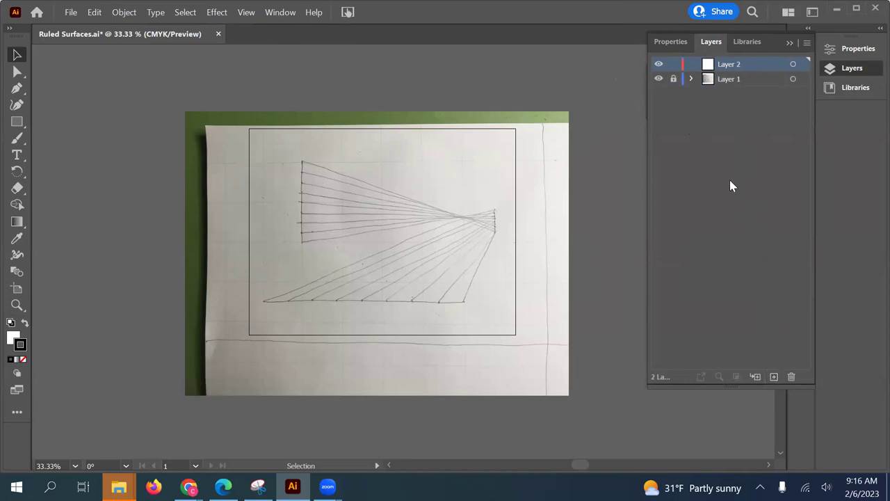
pyautogui.doubleClick(732, 69)
pyautogui.write('Lines - ')
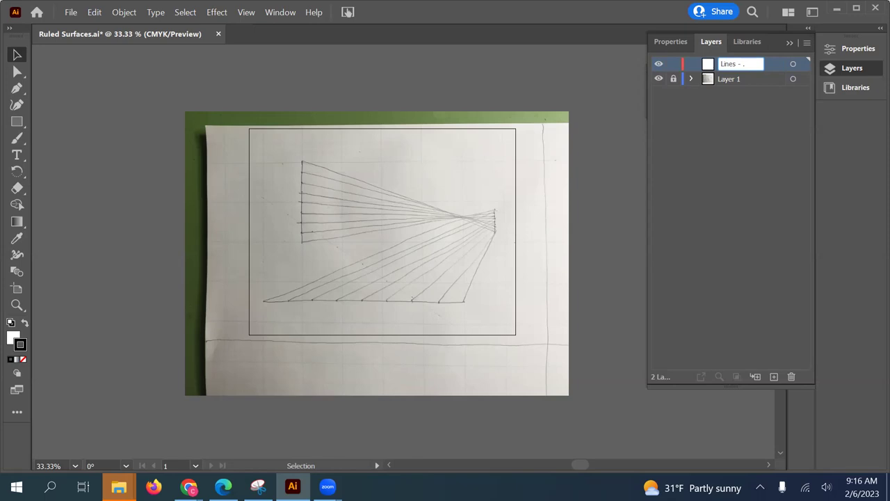
pyautogui.write('0.5pt')
pyautogui.click(738, 110)
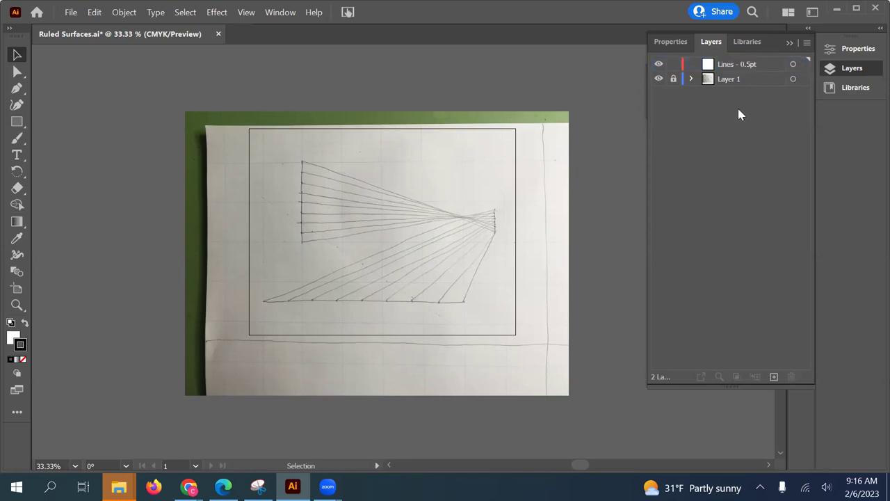
pyautogui.click(714, 65)
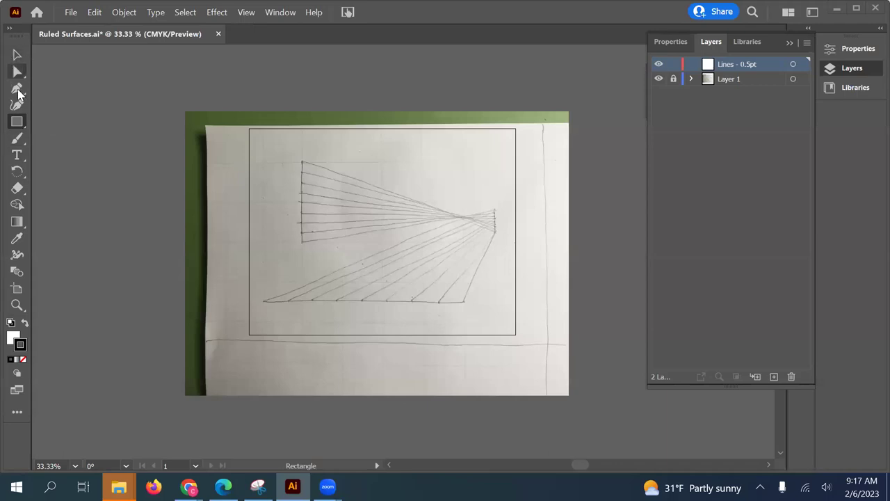
# Switch to the Line Segment Tool and show the Properties panel
pyautogui.click(25, 127)
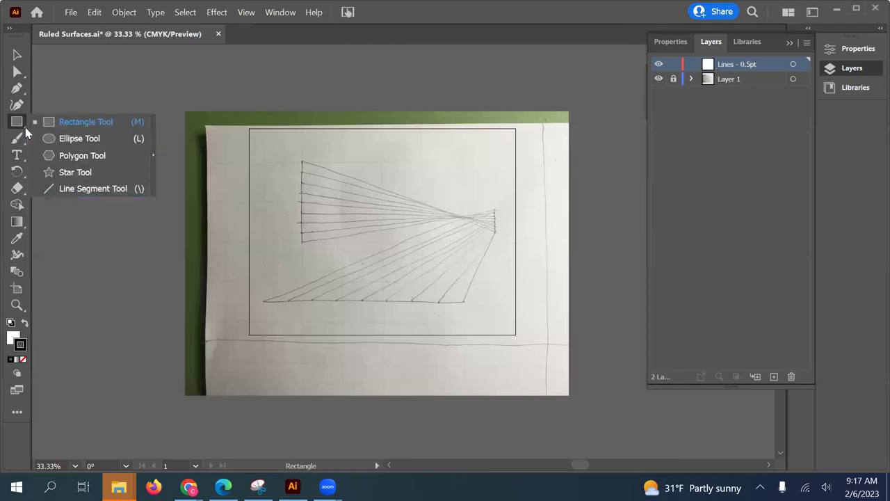
pyautogui.click(75, 189)
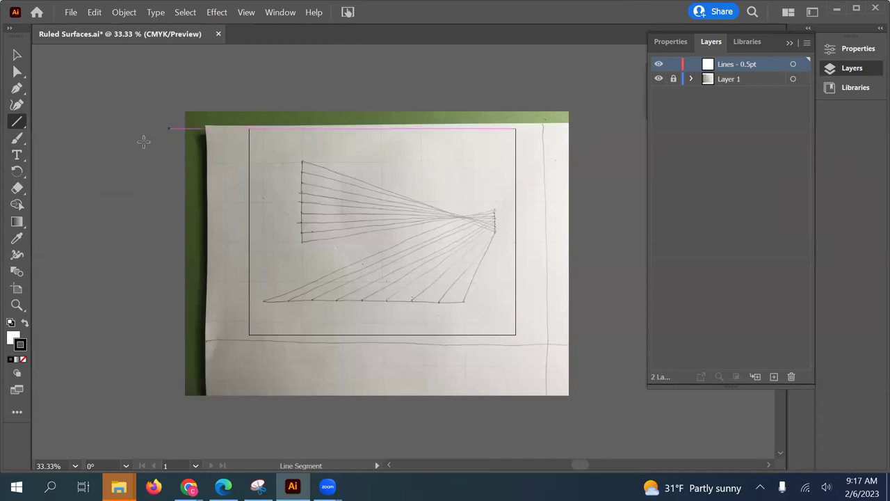
pyautogui.click(839, 49)
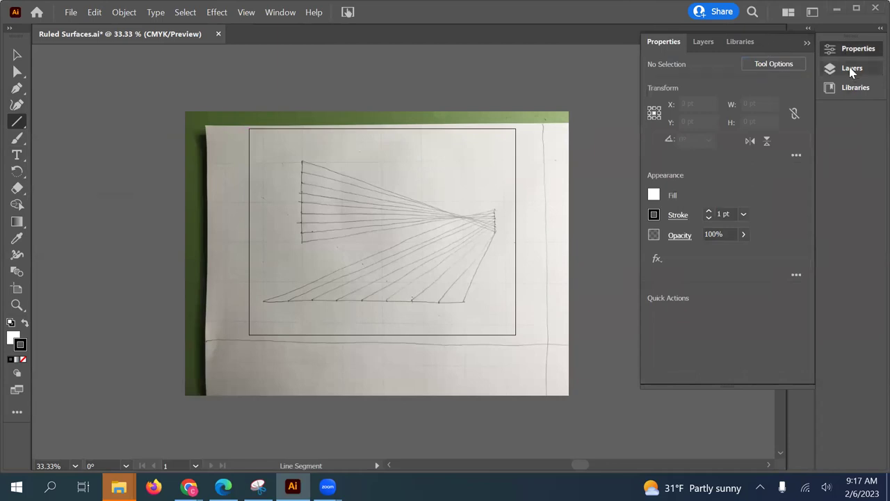
# Set the stroke weight to 0.5 pt
pyautogui.click(743, 214)
pyautogui.moveTo(789, 272); pyautogui.dragTo(782, 233)
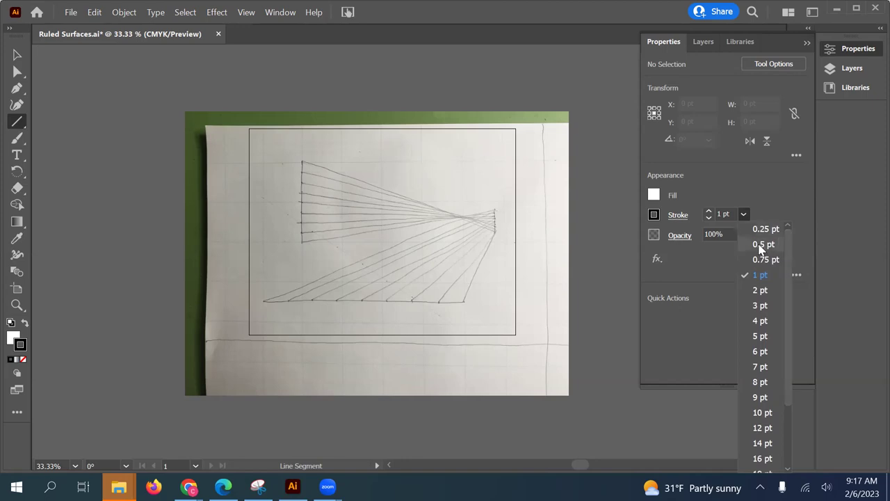
pyautogui.click(759, 244)
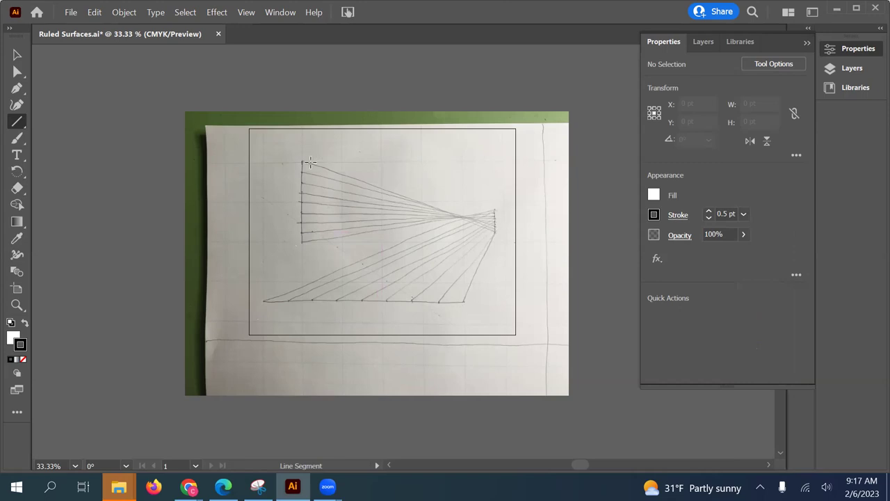
# Trace the sketch's left vertical, short apex vertical and bottom edge lines
pyautogui.moveTo(302, 161); pyautogui.dragTo(302, 243)
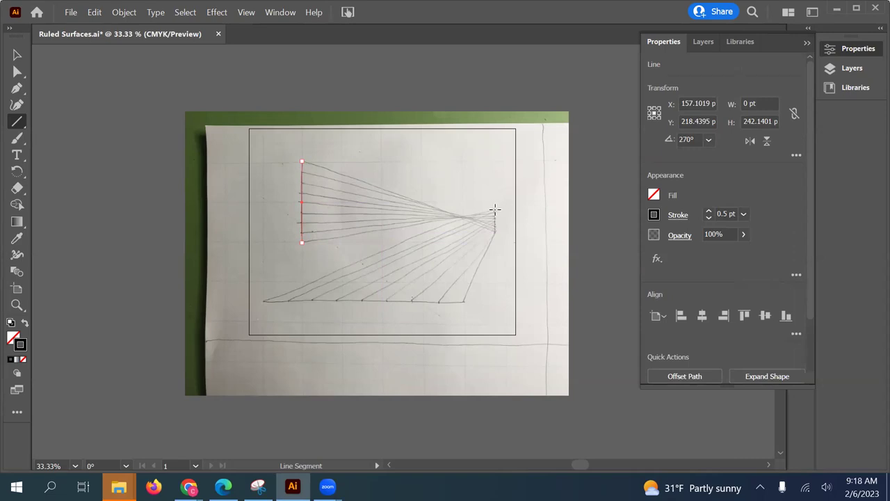
pyautogui.moveTo(495, 208); pyautogui.dragTo(495, 231)
pyautogui.moveTo(464, 302); pyautogui.dragTo(263, 302)
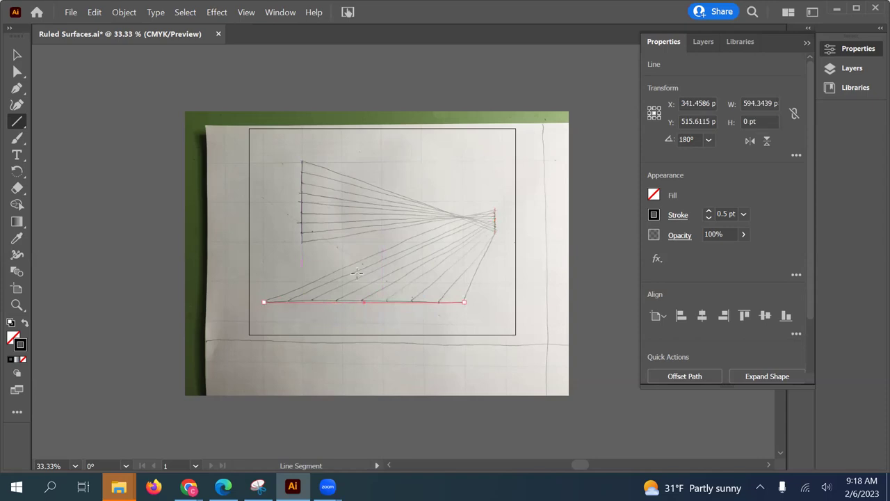
pyautogui.click(16, 56)
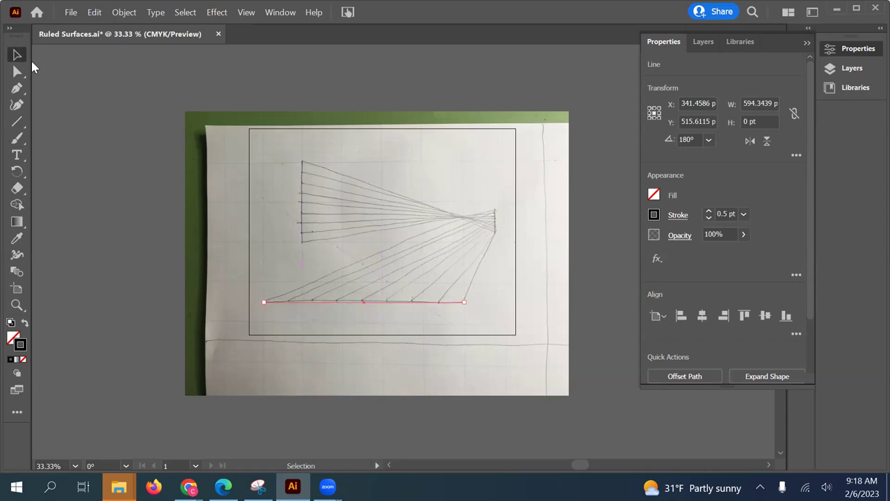
# Deselect the lines and hide Layer 1 containing the sketch photo
pyautogui.click(237, 231)
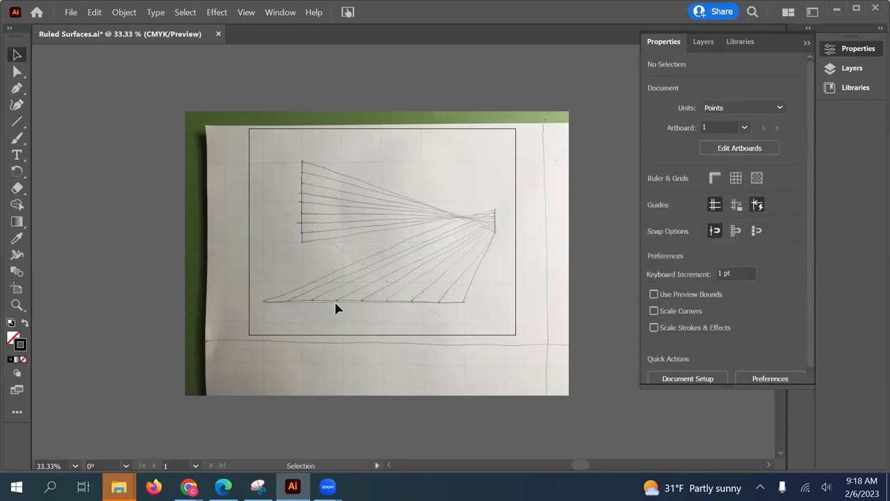
pyautogui.click(495, 218)
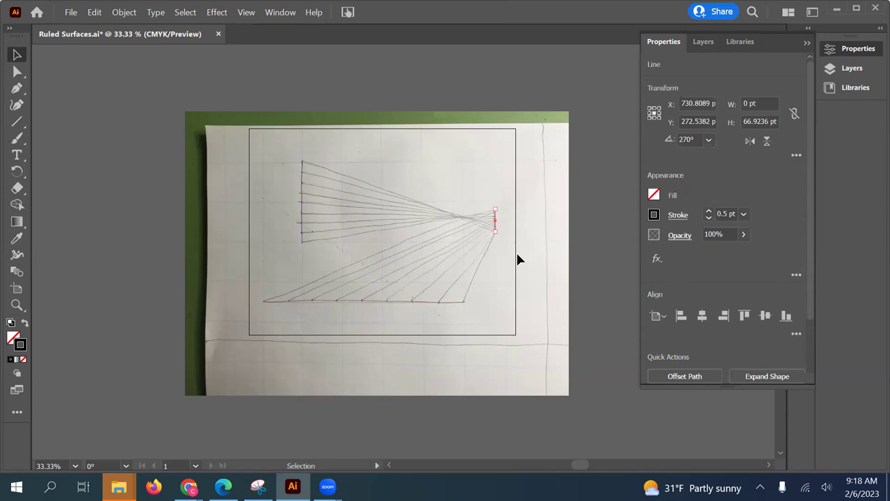
pyautogui.click(487, 194)
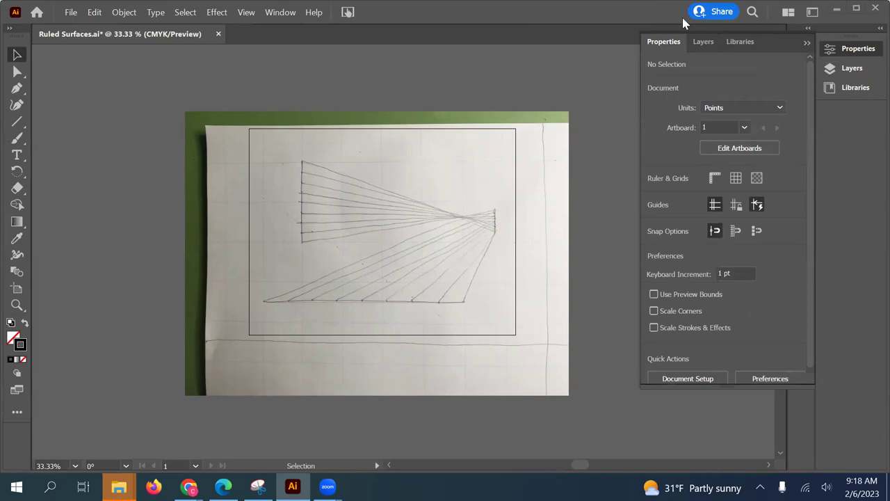
pyautogui.press('F7')
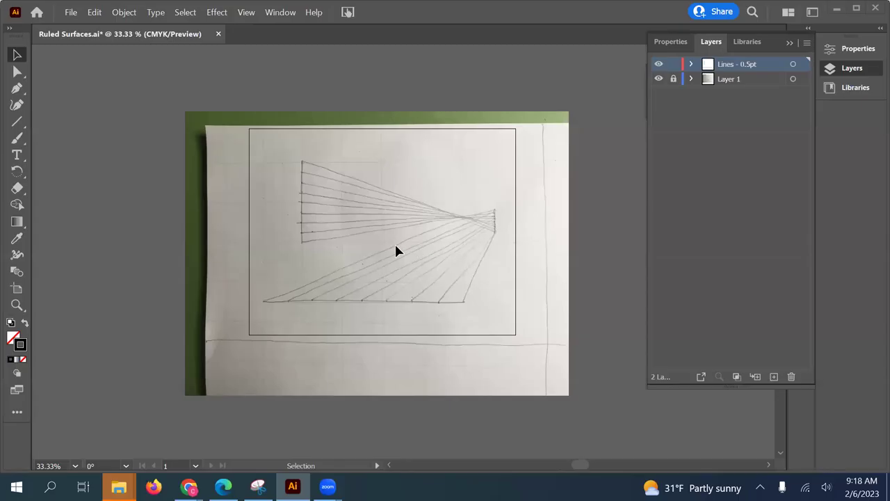
pyautogui.click(659, 80)
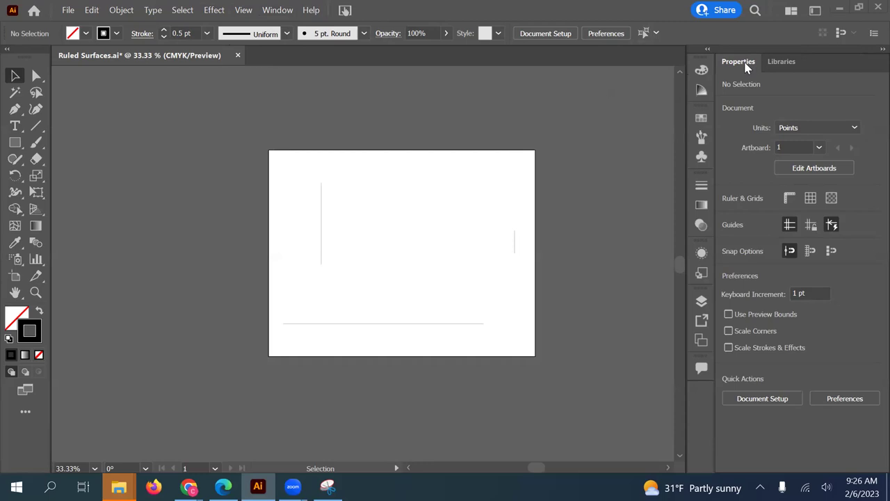
# Apply the Essentials workspace, then switch to Essentials Classic
pyautogui.click(268, 14)
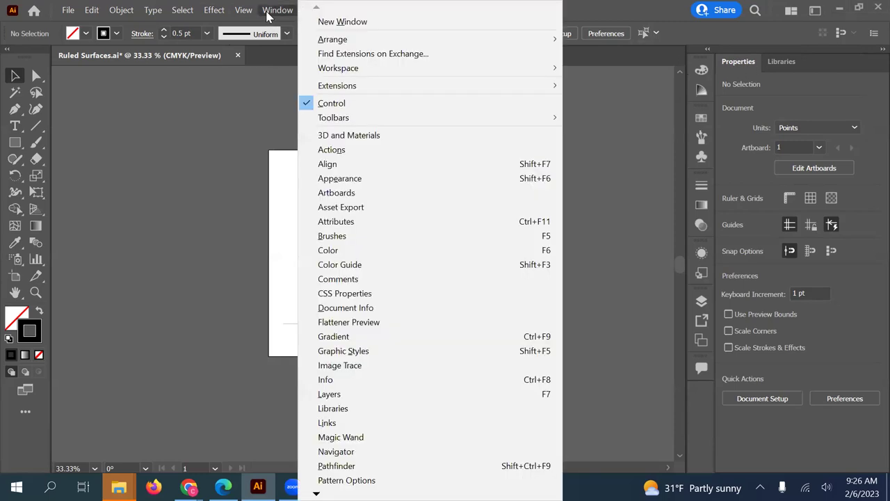
pyautogui.moveTo(507, 67)
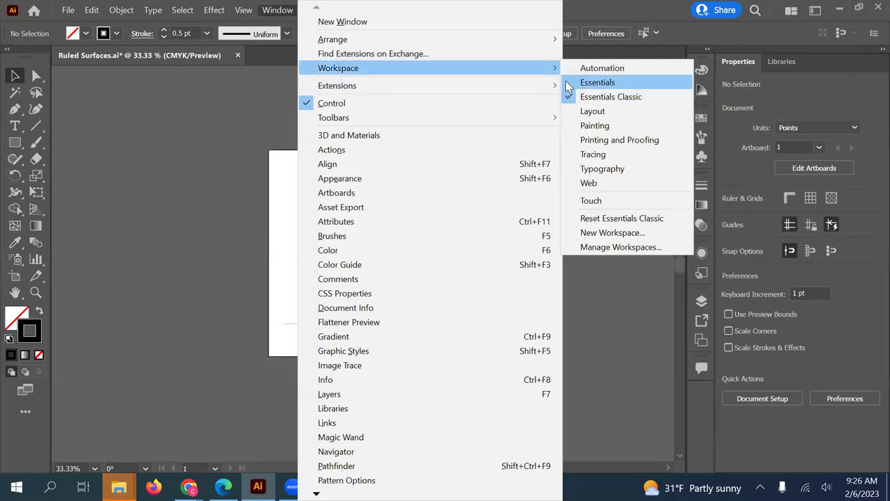
pyautogui.click(567, 84)
pyautogui.click(277, 9)
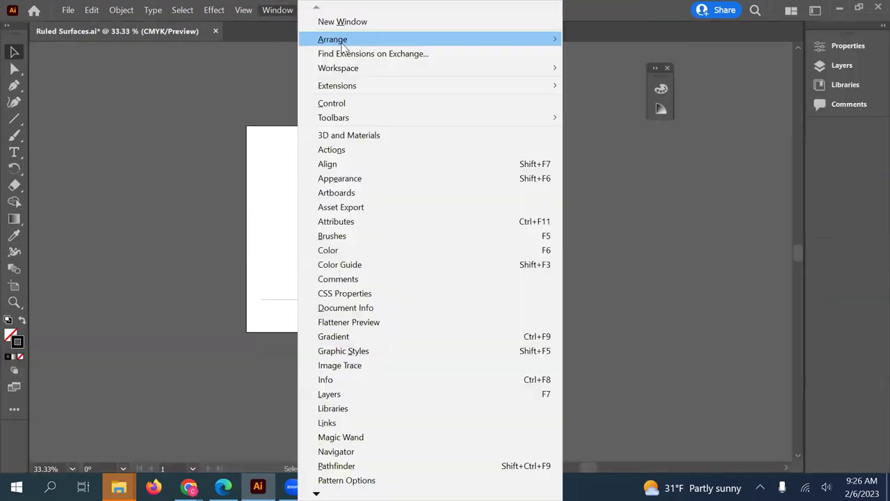
pyautogui.moveTo(408, 67)
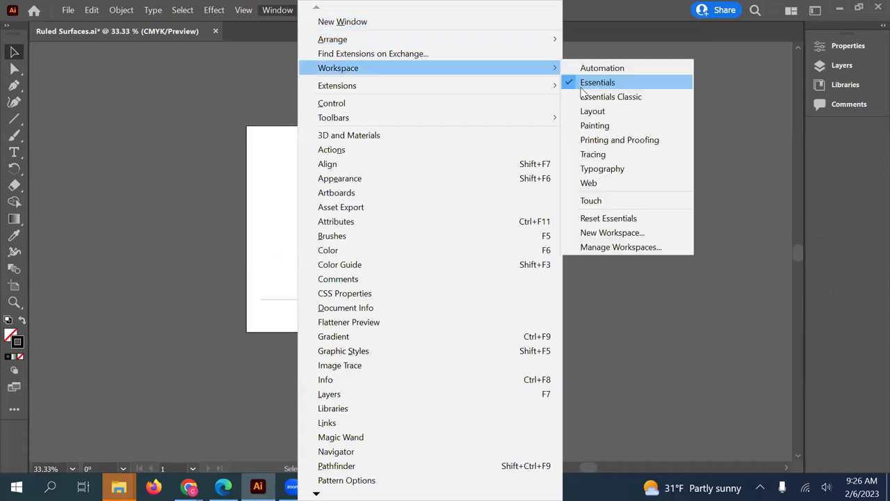
pyautogui.click(590, 98)
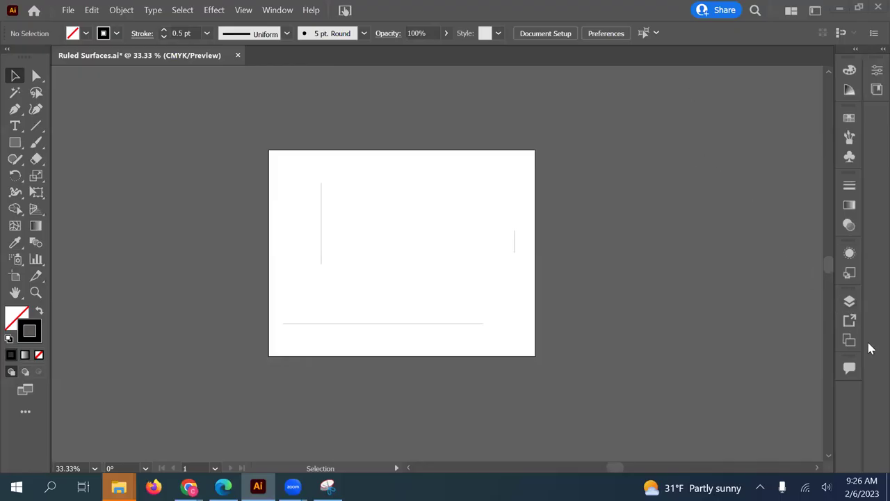
# Add a new top layer and rename it 'Lines - 0.25pt'
pyautogui.click(849, 301)
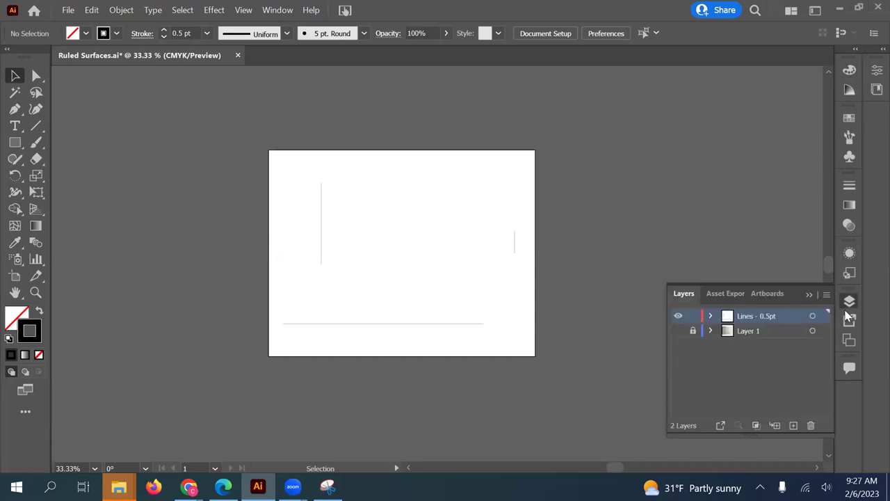
pyautogui.click(793, 425)
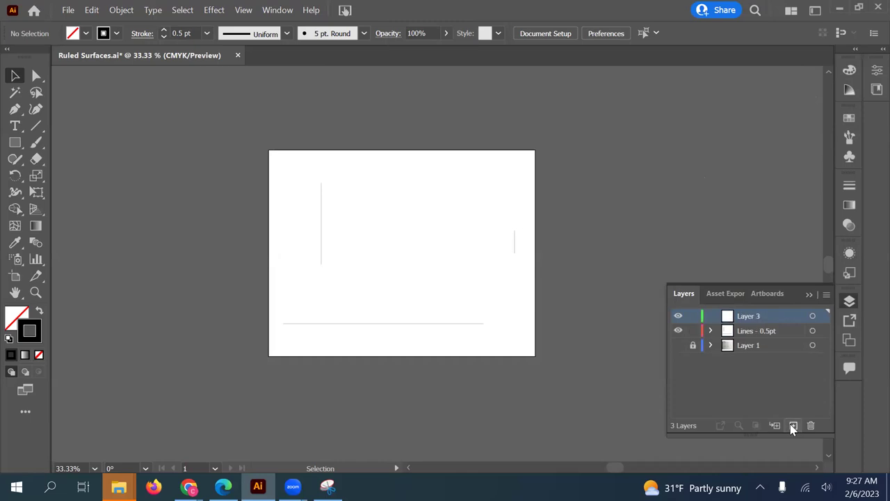
pyautogui.doubleClick(745, 315)
pyautogui.write('Lines -')
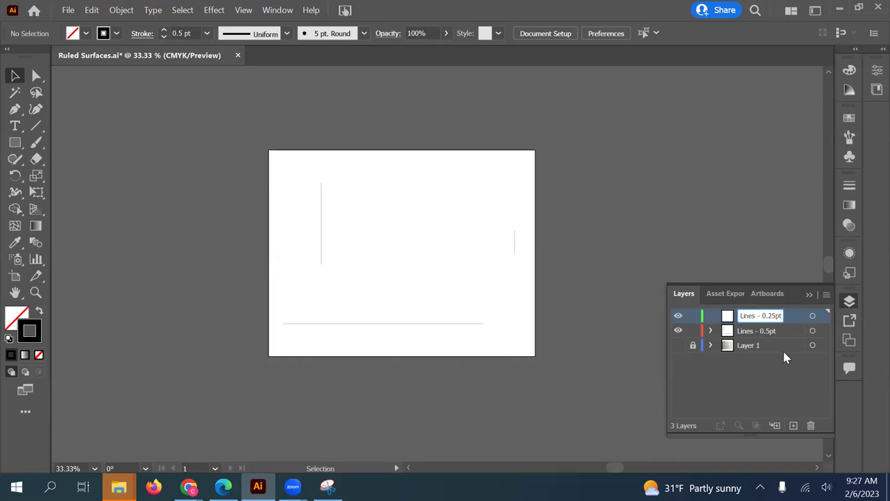
pyautogui.click(764, 362)
pyautogui.click(755, 316)
# Make the sketch photo layer visible again
pyautogui.click(810, 296)
pyautogui.click(854, 300)
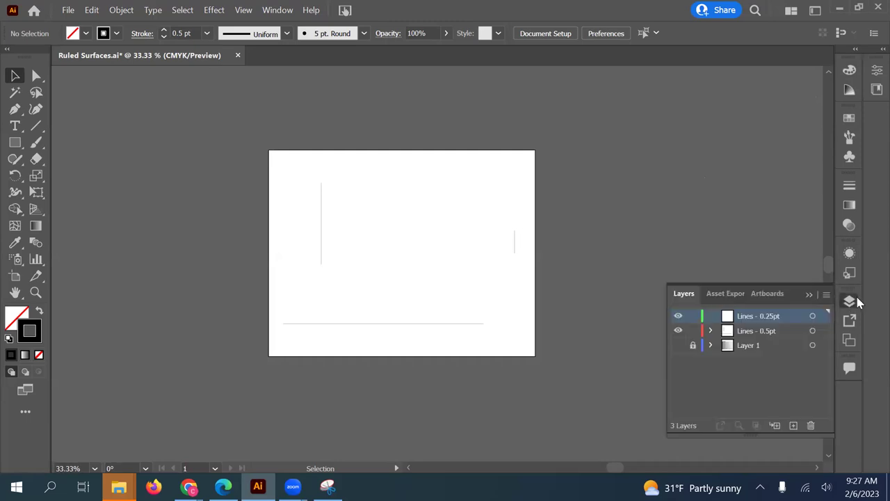
pyautogui.click(809, 296)
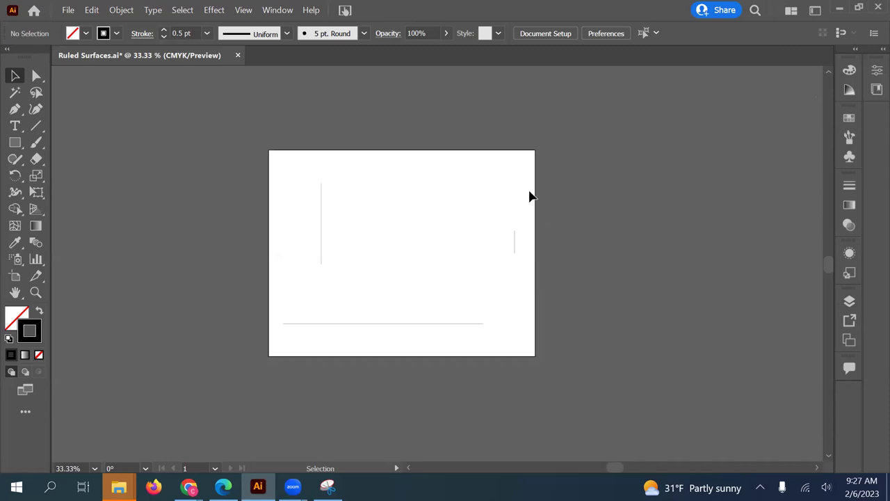
pyautogui.click(849, 301)
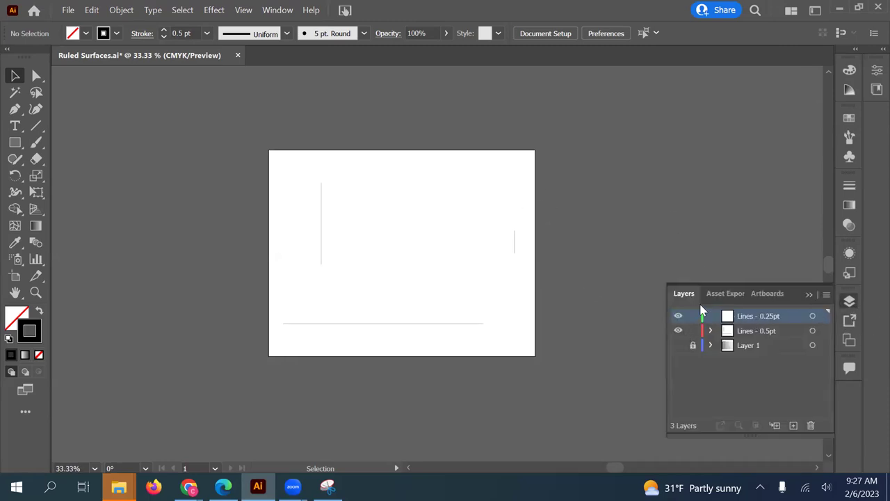
pyautogui.click(677, 345)
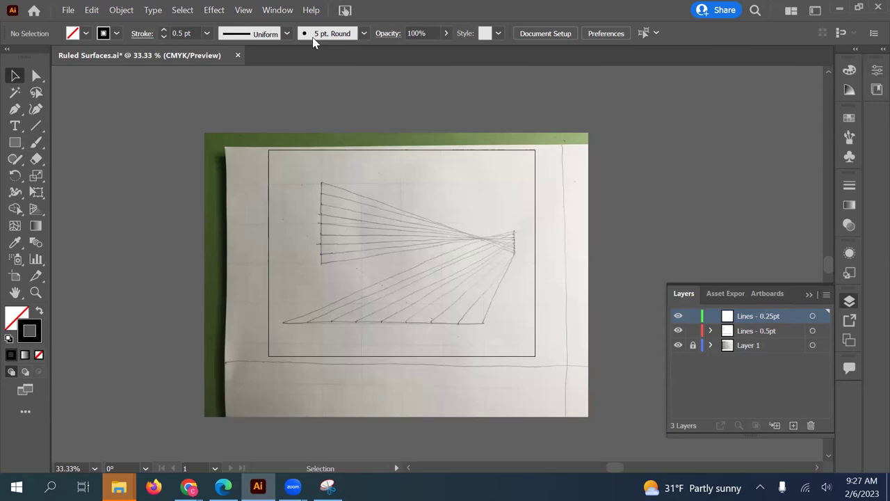
# Set the stroke weight to 0.25 pt
pyautogui.click(208, 33)
pyautogui.click(223, 50)
pyautogui.click(804, 287)
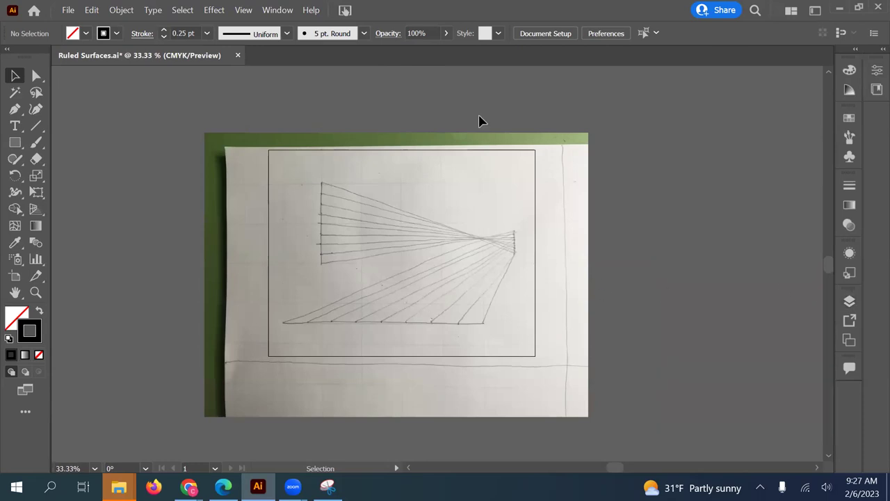
# Draw a diagonal from the left vertical's top to the right vertical's bottom, then hide the sketch layer
pyautogui.press('\\')
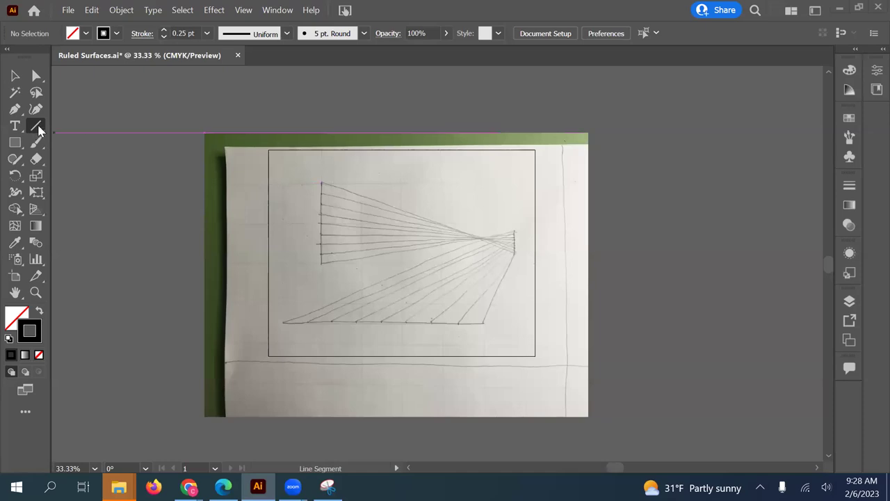
pyautogui.click(320, 181)
pyautogui.click(463, 283)
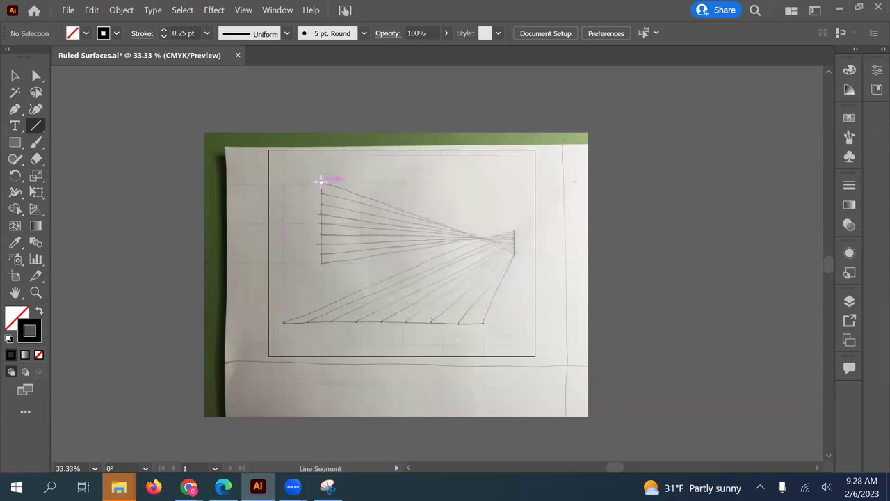
pyautogui.moveTo(320, 181)
pyautogui.mouseDown()
pyautogui.moveTo(391, 201)
pyautogui.moveTo(478, 252)
pyautogui.moveTo(511, 263)
pyautogui.moveTo(513, 254)
pyautogui.mouseUp()
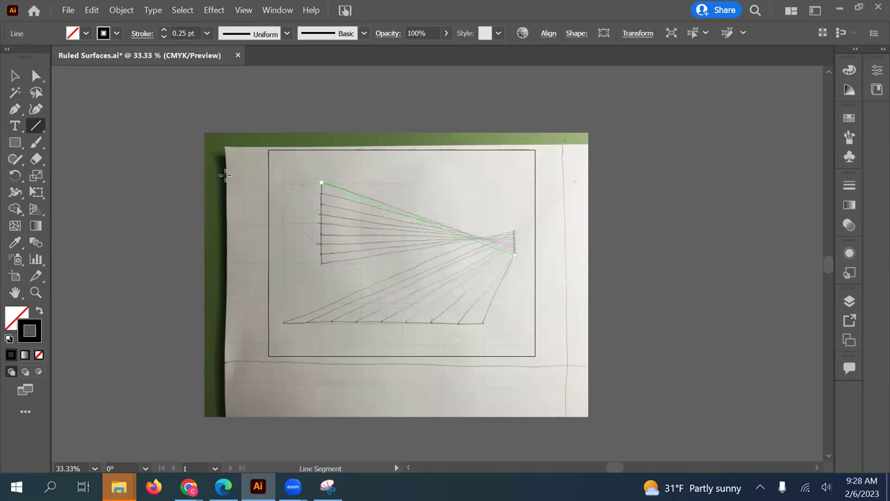
pyautogui.press('v')
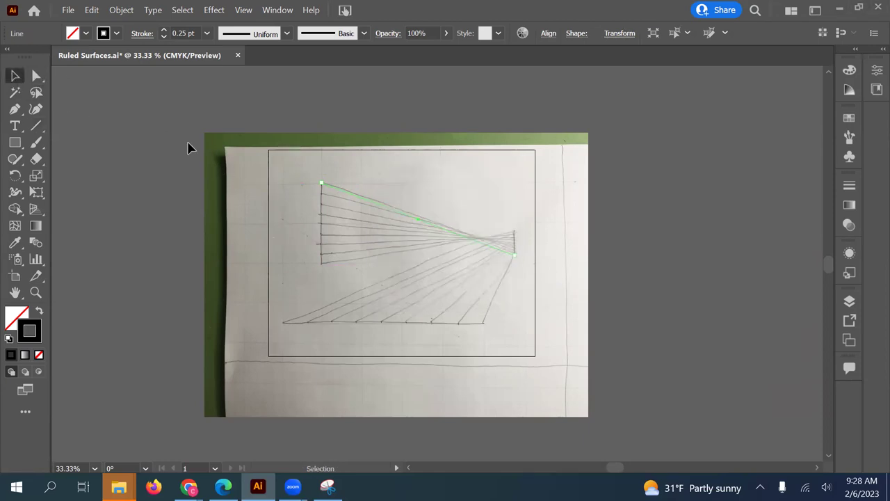
pyautogui.click(236, 170)
pyautogui.click(849, 300)
pyautogui.click(678, 345)
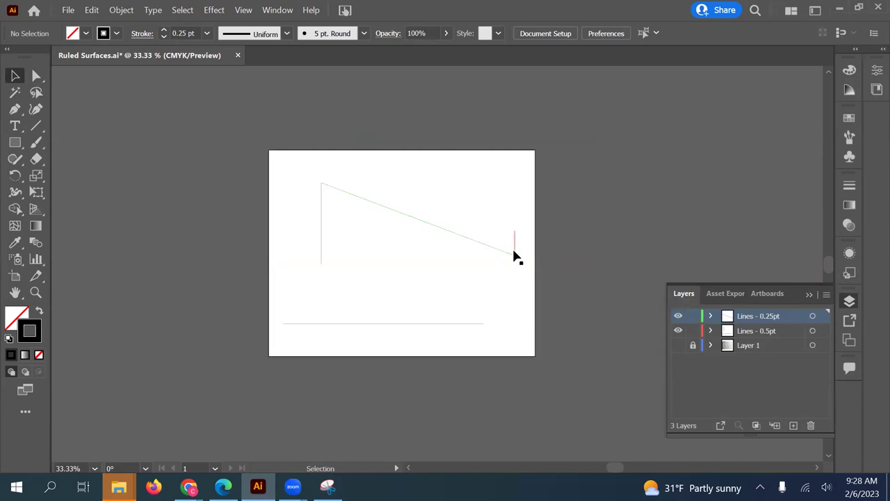
# Snap the diagonal's lower end onto the apex vertical's base and show the sketch Layer 1 again
pyautogui.hotkey('ctrl', '+')
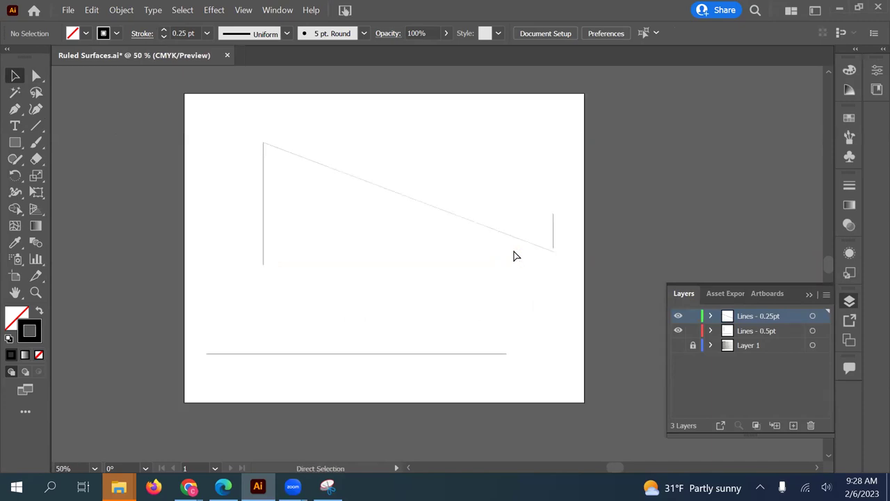
pyautogui.hotkey('ctrl', '+')
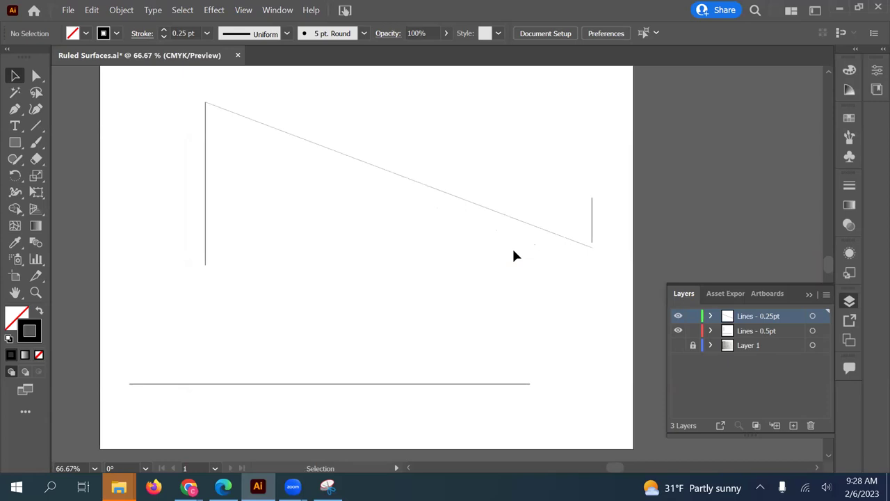
pyautogui.click(587, 248)
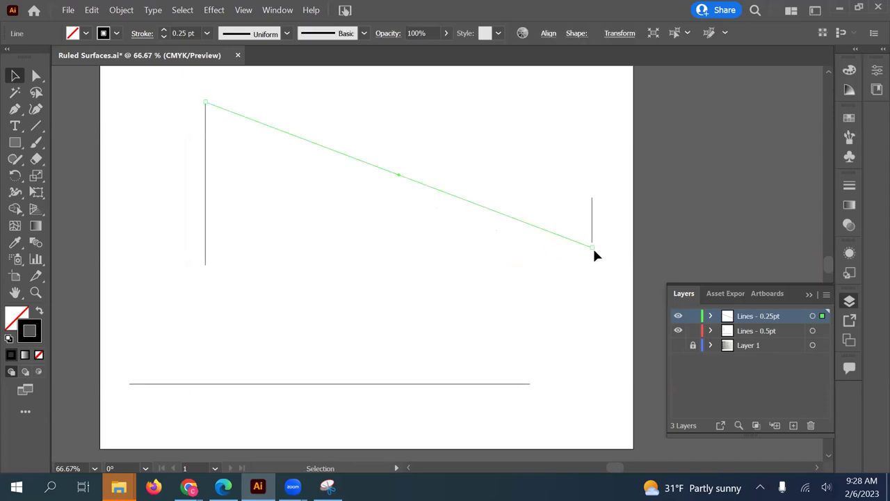
pyautogui.moveTo(591, 247); pyautogui.dragTo(591, 242)
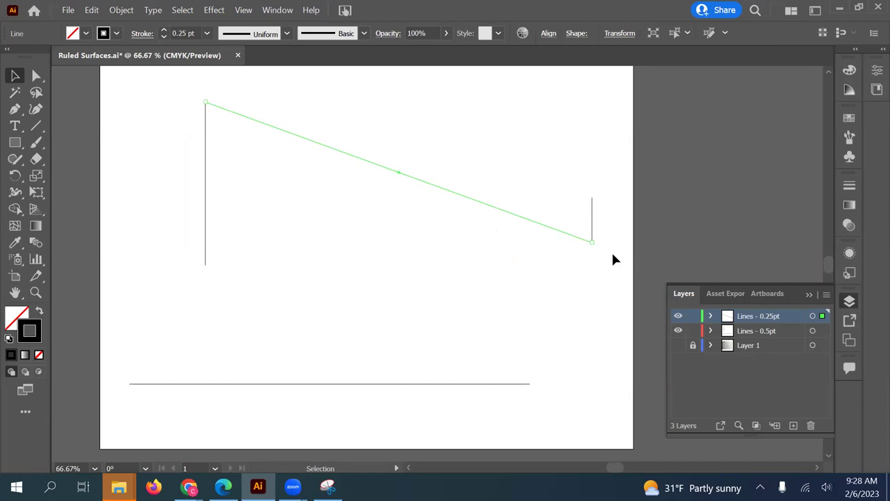
pyautogui.click(607, 251)
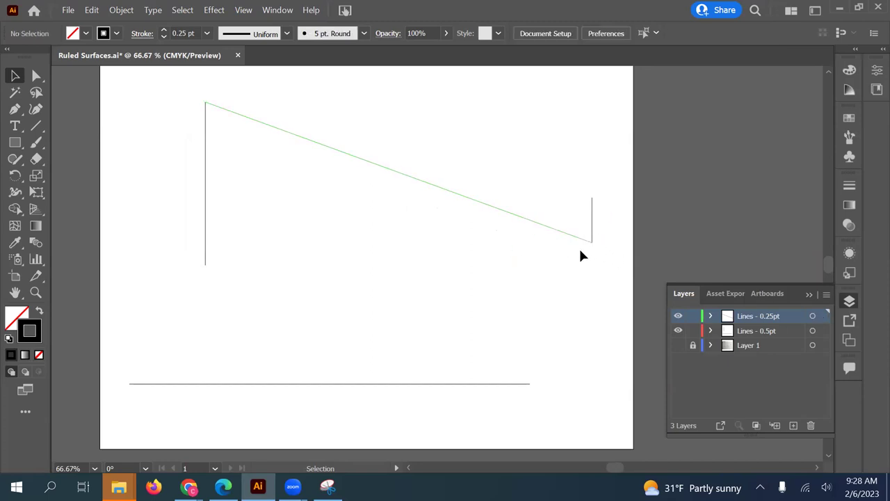
pyautogui.click(678, 344)
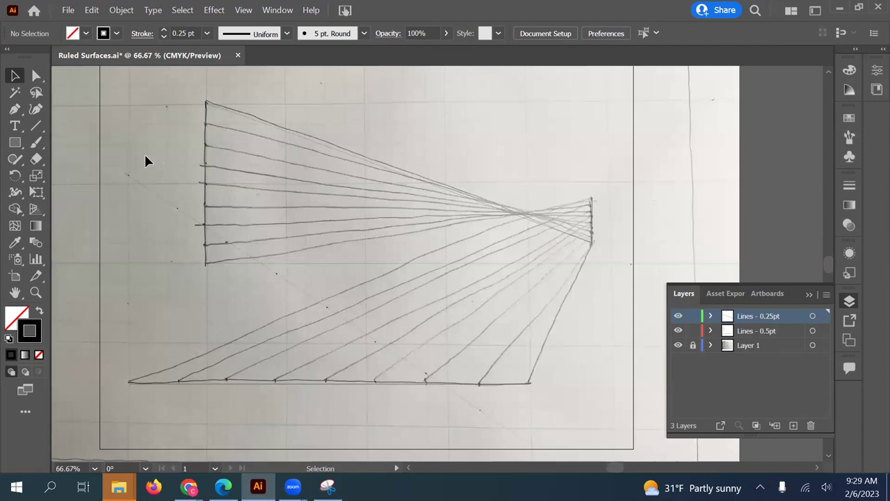
# Trace the bottom ruling from the left vertical's bottom to the right vertical's top, checking it against the sketch
pyautogui.click(37, 129)
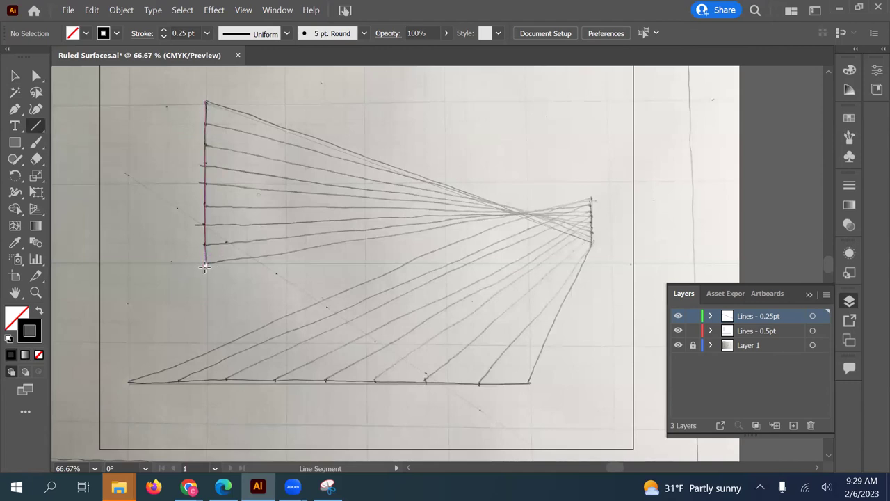
pyautogui.moveTo(204, 265); pyautogui.dragTo(592, 198)
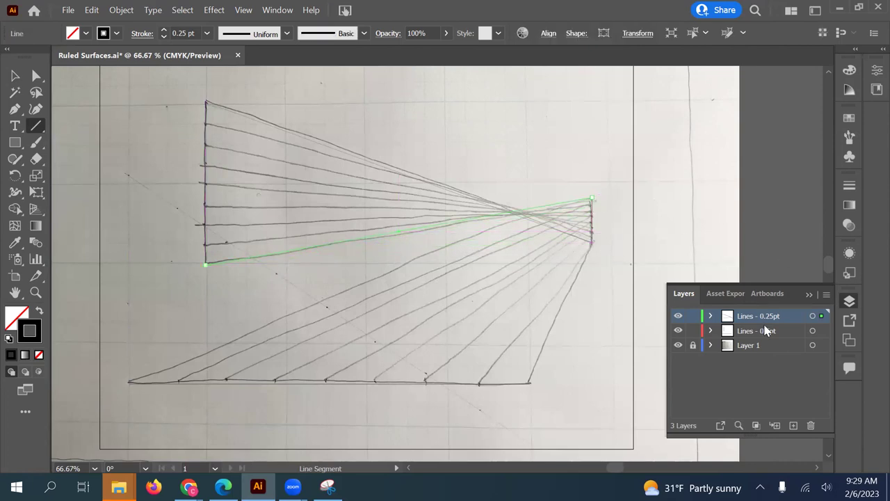
pyautogui.click(678, 345)
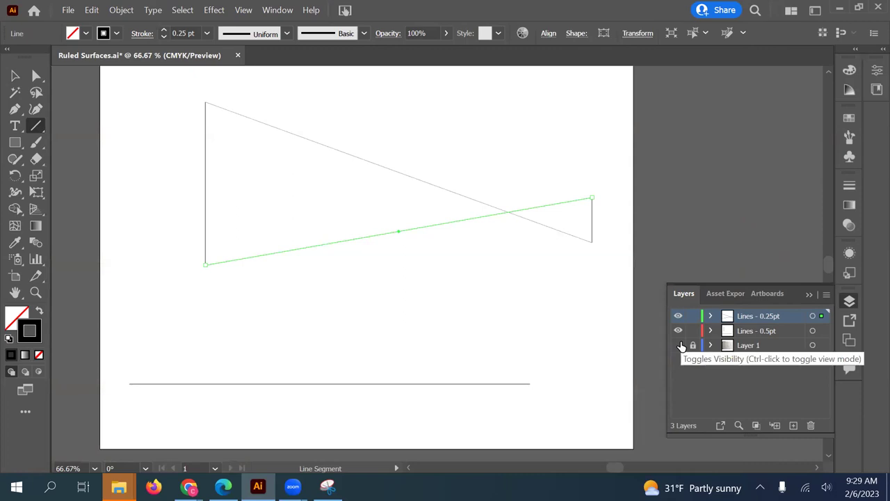
pyautogui.click(679, 345)
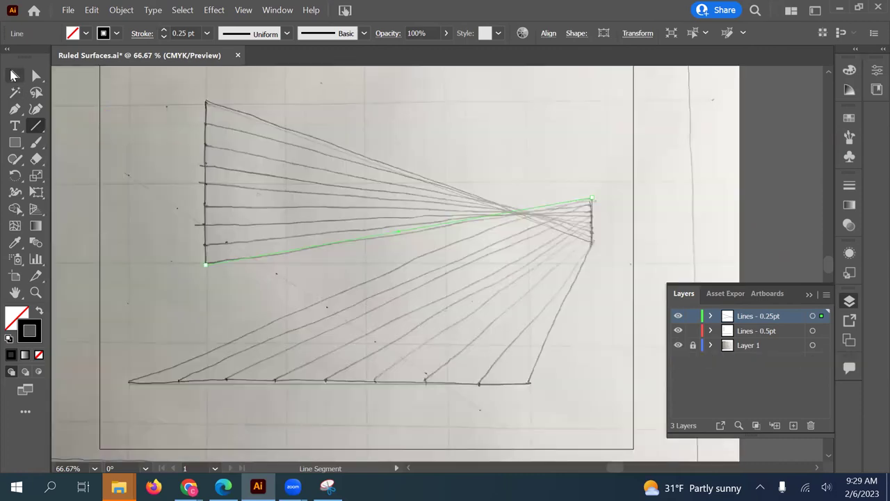
pyautogui.click(15, 75)
pyautogui.click(78, 198)
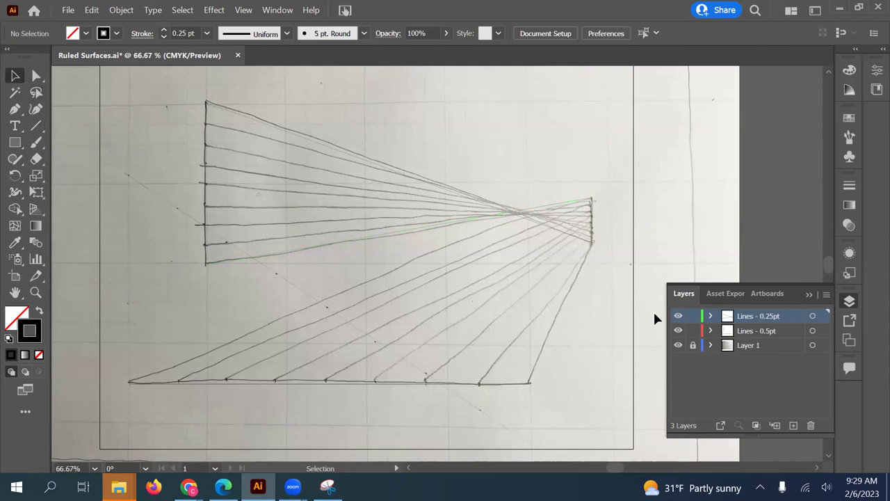
# Trace seven more rulings from sketched points on the left vertical to the apex vertical
pyautogui.click(36, 126)
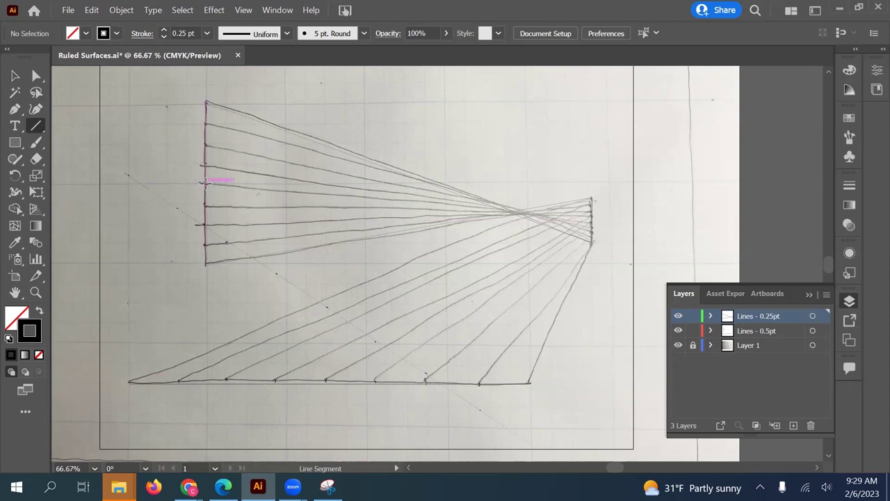
pyautogui.moveTo(203, 183); pyautogui.dragTo(591, 219)
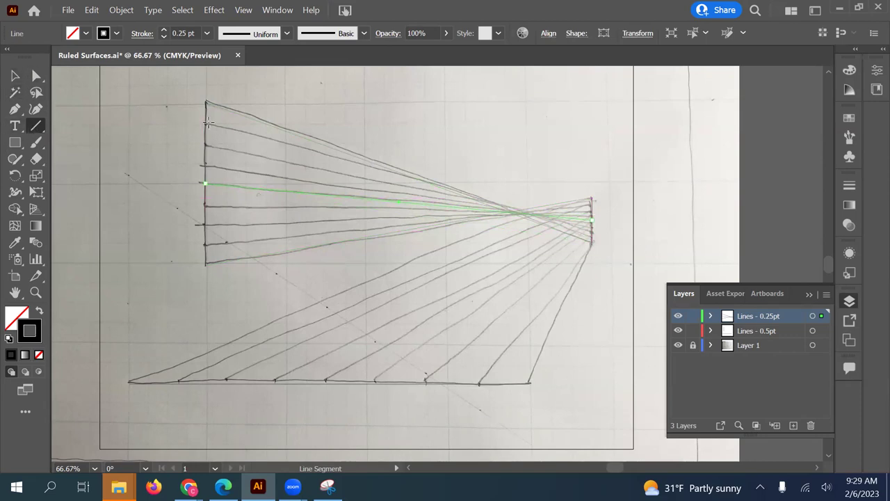
pyautogui.moveTo(204, 122)
pyautogui.mouseDown()
pyautogui.moveTo(438, 199)
pyautogui.moveTo(524, 250)
pyautogui.moveTo(569, 230)
pyautogui.moveTo(566, 222)
pyautogui.moveTo(592, 245)
pyautogui.moveTo(591, 237)
pyautogui.mouseUp()
pyautogui.moveTo(204, 145); pyautogui.dragTo(592, 228)
pyautogui.moveTo(202, 165); pyautogui.dragTo(592, 225)
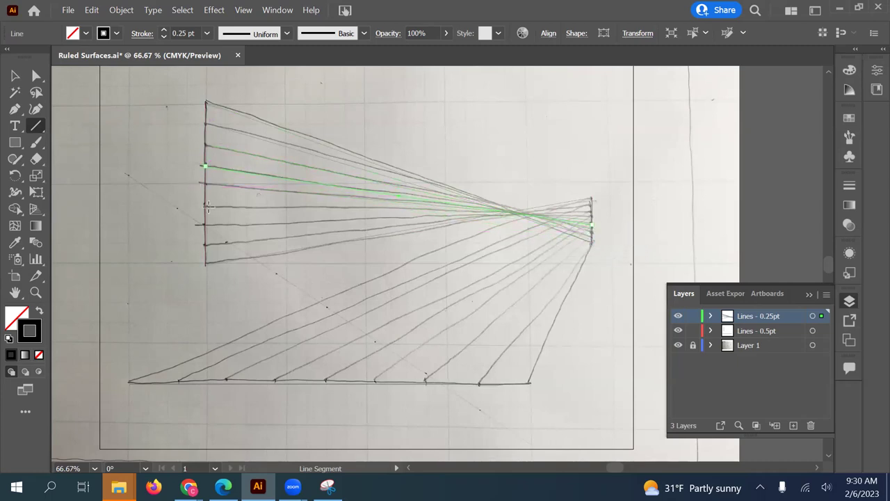
pyautogui.moveTo(205, 205); pyautogui.dragTo(591, 219)
pyautogui.moveTo(202, 224); pyautogui.dragTo(590, 209)
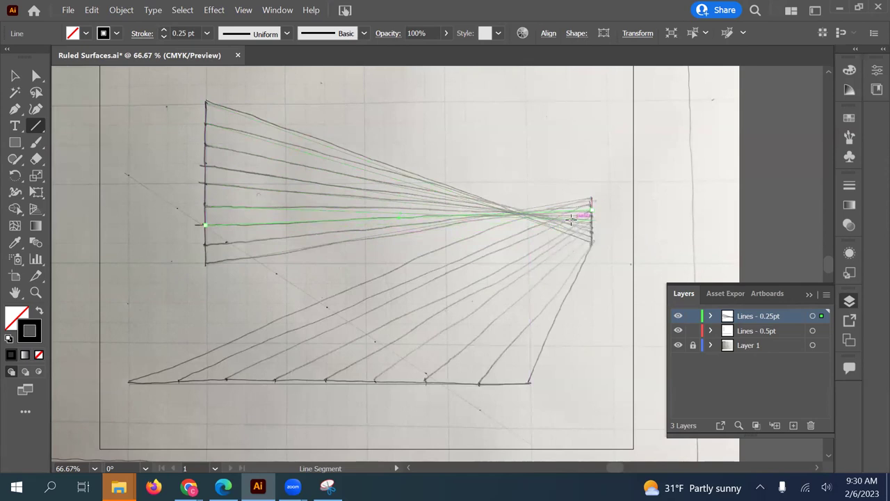
pyautogui.moveTo(204, 243)
pyautogui.mouseDown()
pyautogui.moveTo(607, 214)
pyautogui.moveTo(591, 203)
pyautogui.mouseUp()
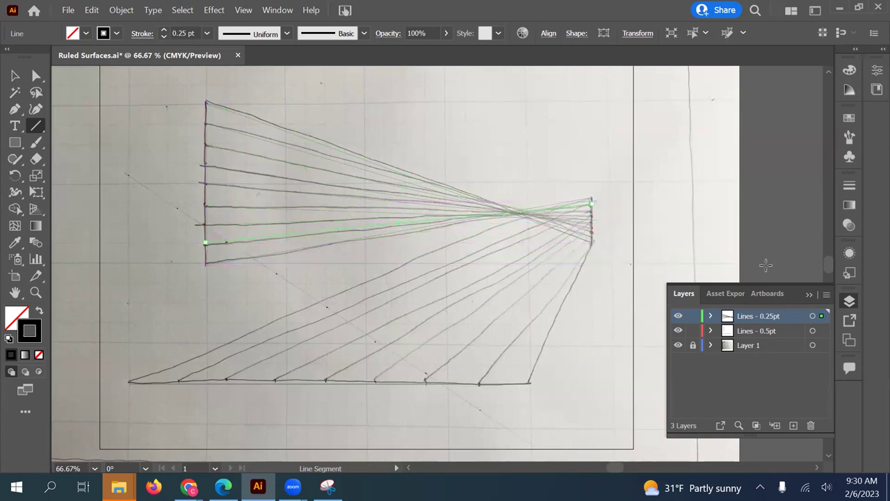
# With the sketch hidden, snap two rulings' right ends onto the right vertical near the crossing
pyautogui.click(678, 344)
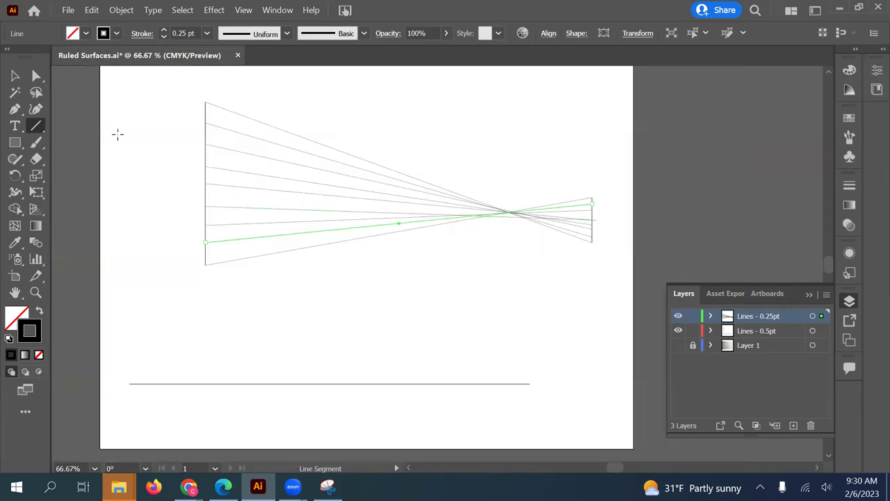
pyautogui.click(16, 75)
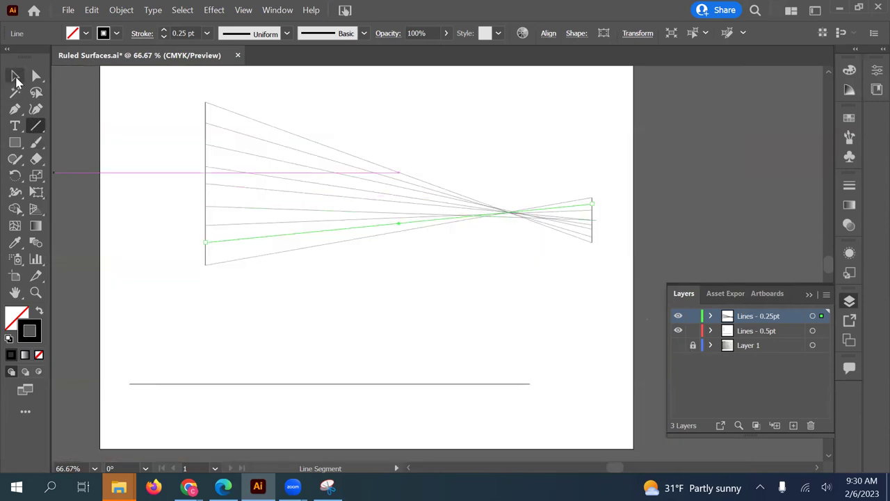
pyautogui.click(96, 76)
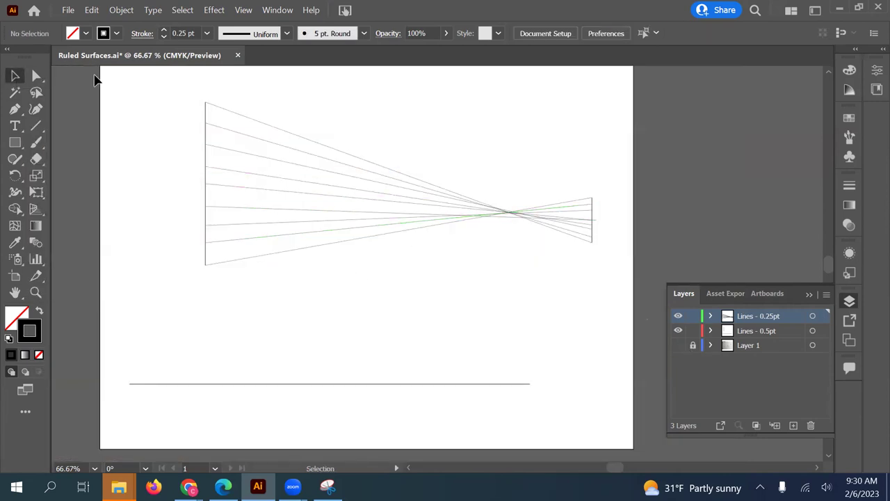
pyautogui.click(505, 223)
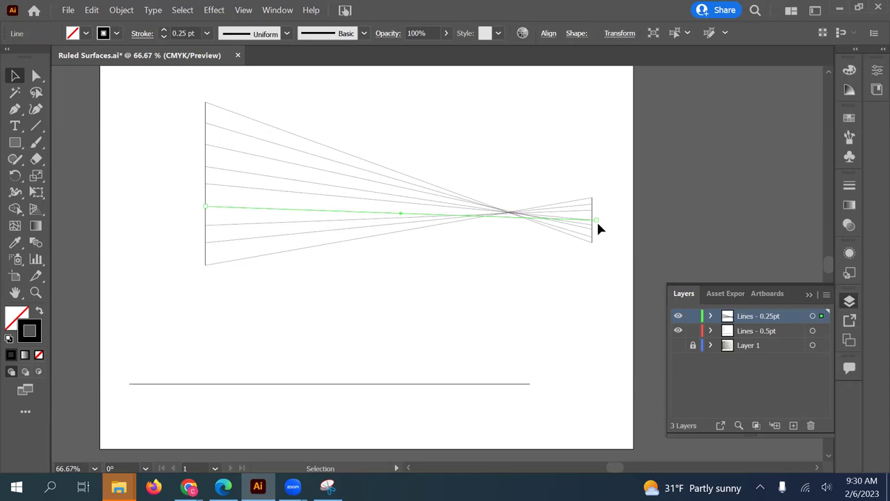
pyautogui.moveTo(595, 217)
pyautogui.mouseDown()
pyautogui.moveTo(590, 210)
pyautogui.moveTo(591, 217)
pyautogui.mouseUp()
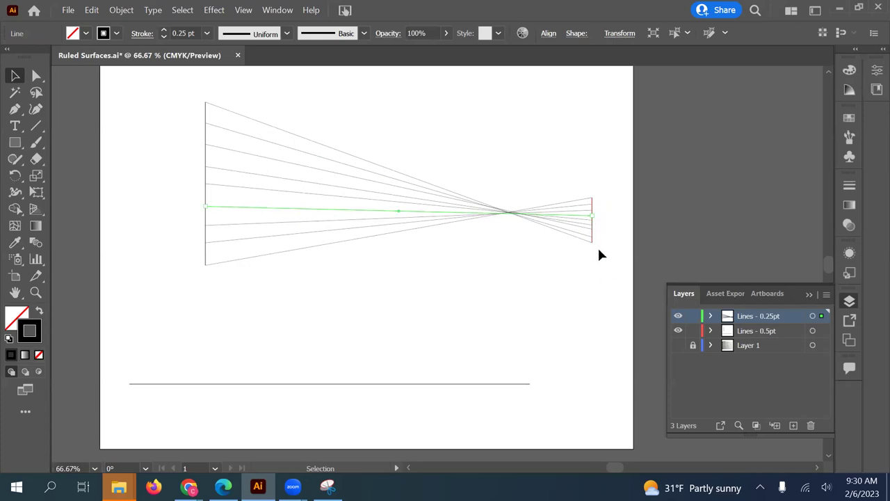
pyautogui.hotkey('ctrl', '+')
pyautogui.hotkey('ctrl', '+')
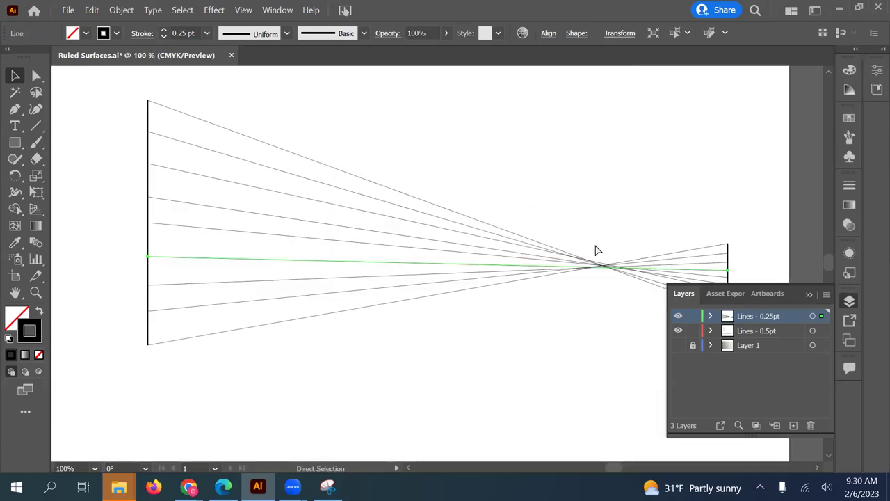
pyautogui.moveTo(612, 467)
pyautogui.mouseDown()
pyautogui.moveTo(627, 471)
pyautogui.moveTo(615, 475)
pyautogui.mouseUp()
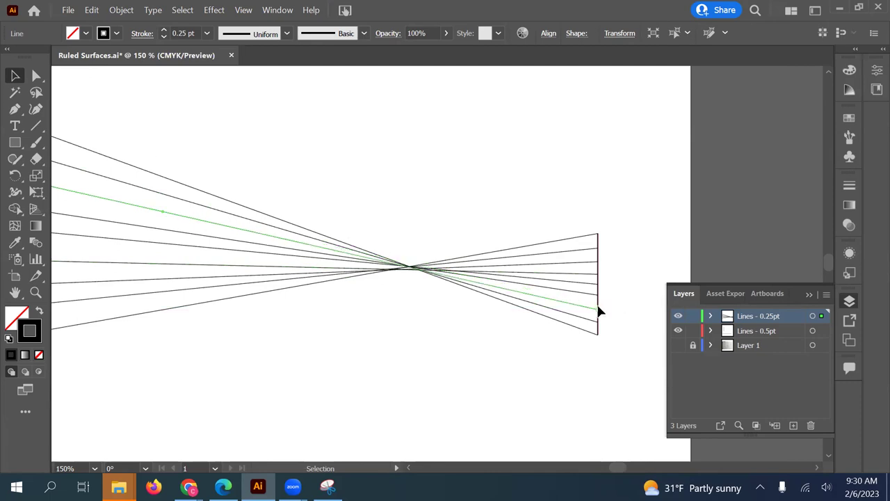
pyautogui.moveTo(597, 294); pyautogui.dragTo(596, 297)
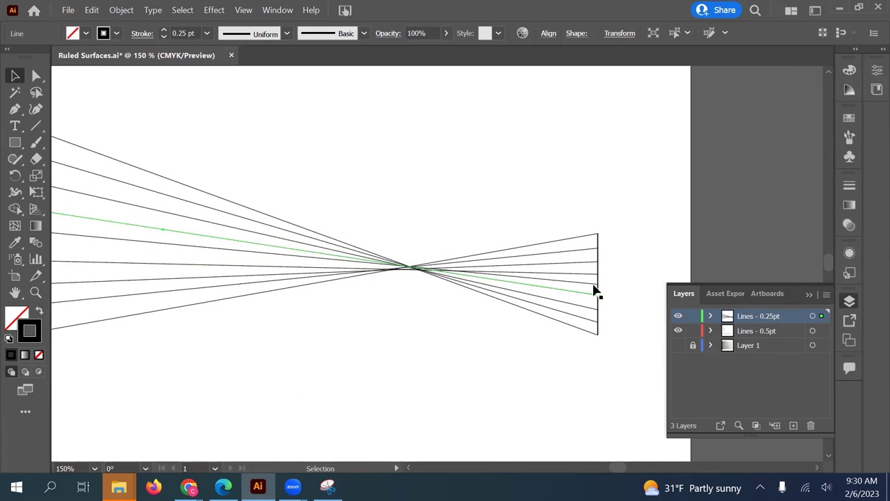
pyautogui.click(504, 357)
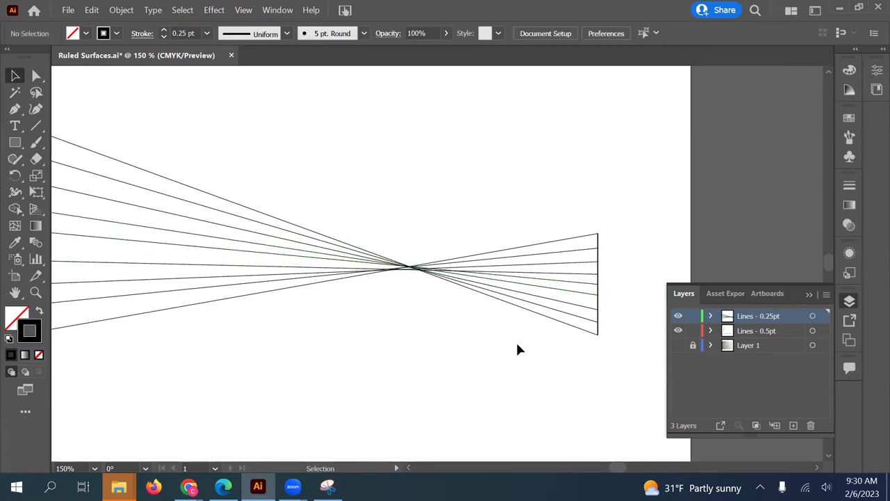
# Stretch another ruling's right end to the right edge and move a stray left end onto the left vertical
pyautogui.click(598, 297)
pyautogui.moveTo(600, 298); pyautogui.dragTo(599, 298)
pyautogui.click(439, 351)
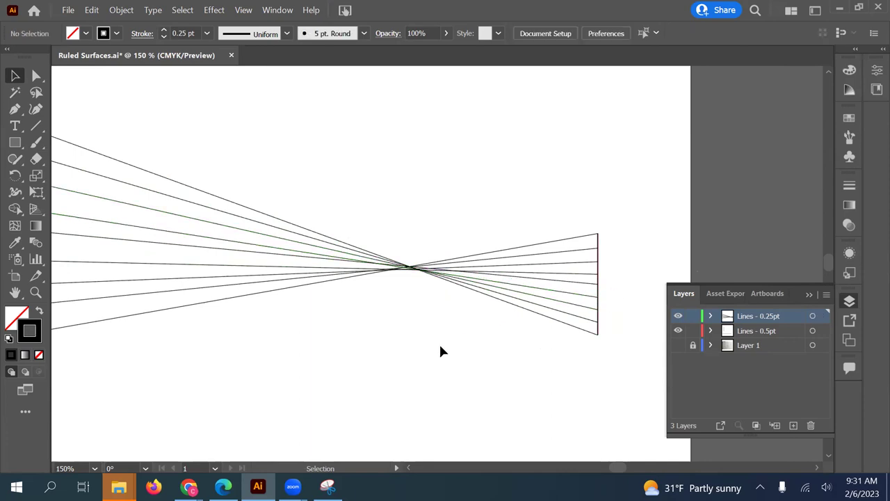
pyautogui.hotkey('ctrl', '-')
pyautogui.hotkey('ctrl', '-')
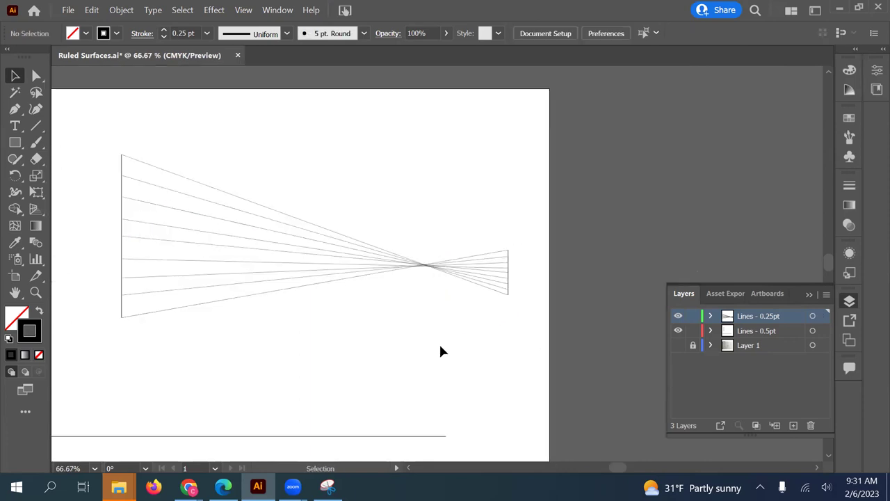
pyautogui.click(125, 240)
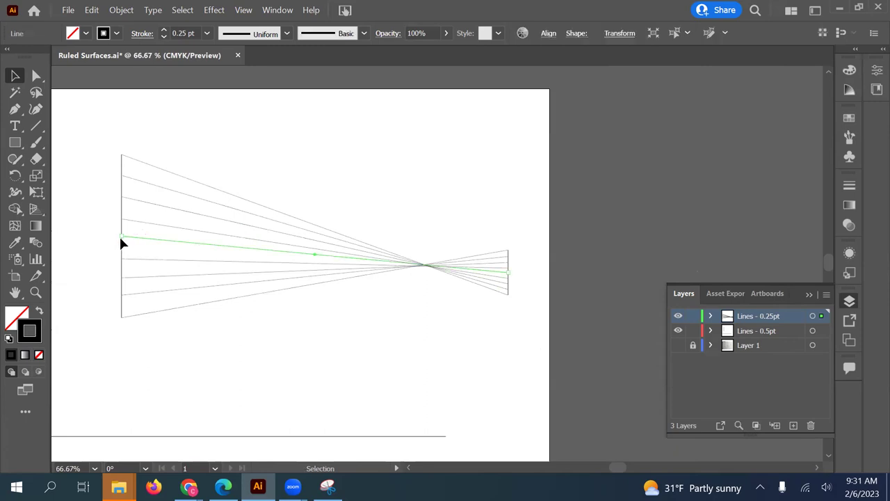
pyautogui.moveTo(123, 238); pyautogui.dragTo(122, 243)
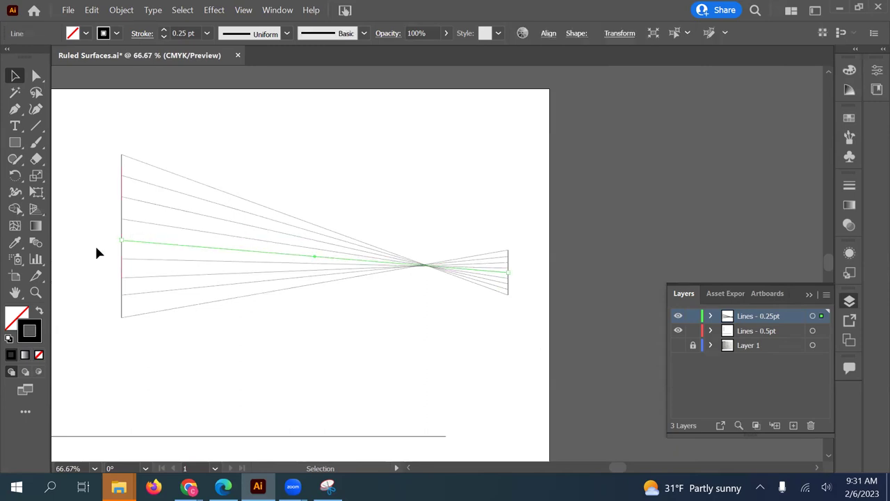
pyautogui.click(96, 251)
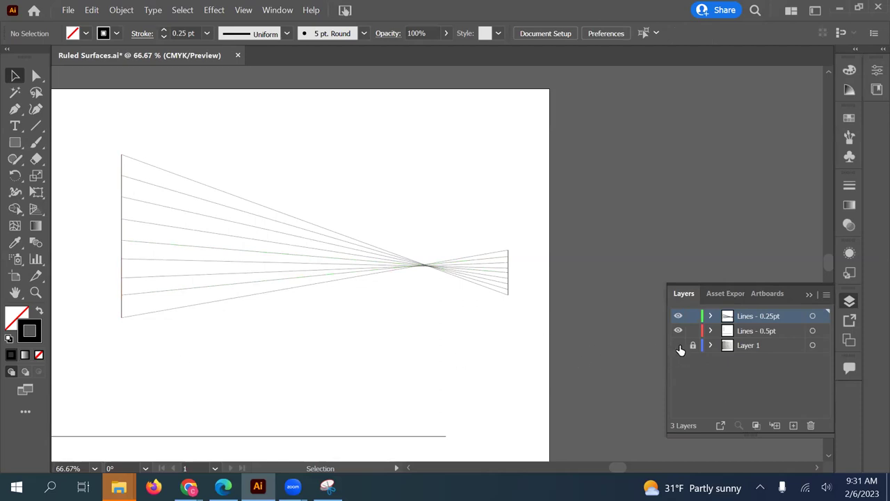
# Show Layer 1 again to review the whole drawing including the lower fan
pyautogui.click(678, 345)
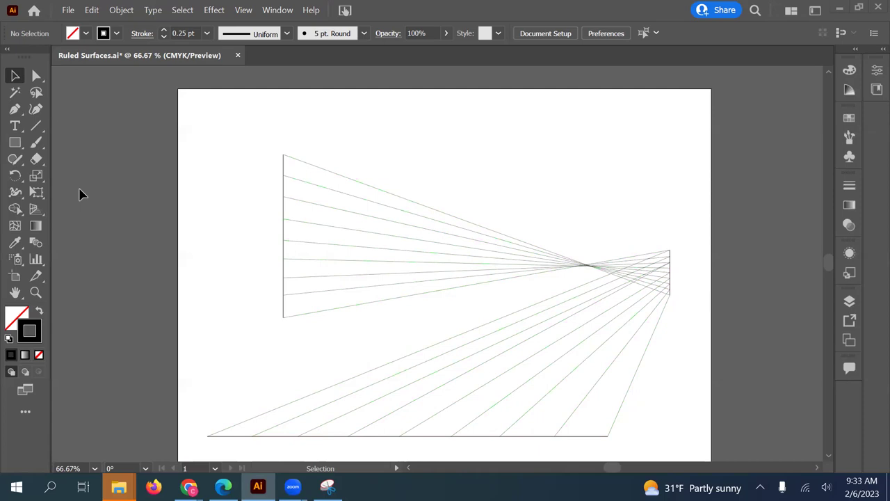
pyautogui.press('ctrl')
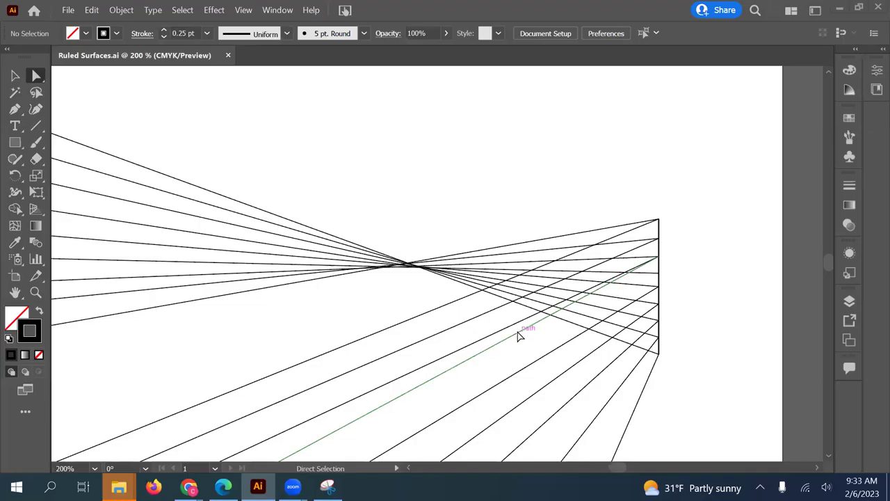
# Drag the lower fan line's right anchor down onto the right vertical edge, then view the whole artboard
pyautogui.click(518, 335)
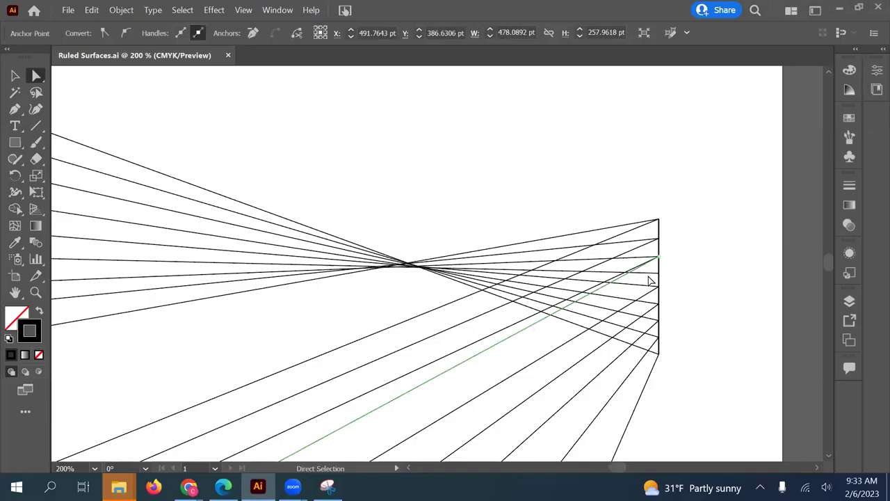
pyautogui.moveTo(662, 268); pyautogui.dragTo(660, 273)
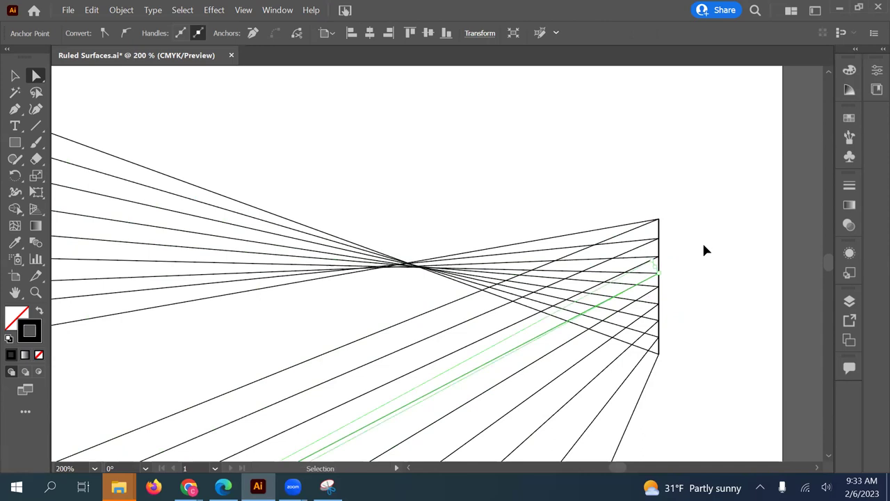
pyautogui.hotkey('ctrl', '-')
pyautogui.hotkey('ctrl', '-')
pyautogui.hotkey('ctrl', '-')
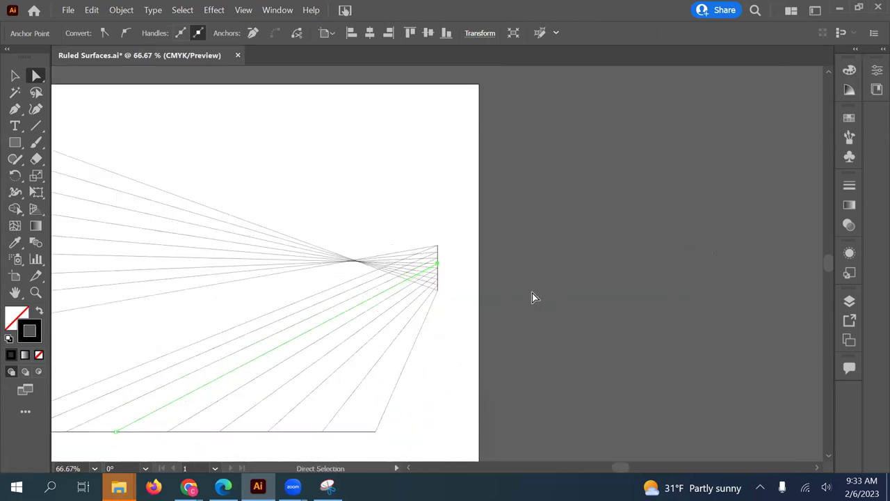
pyautogui.click(532, 297)
pyautogui.hscroll(-1, 688, 473)
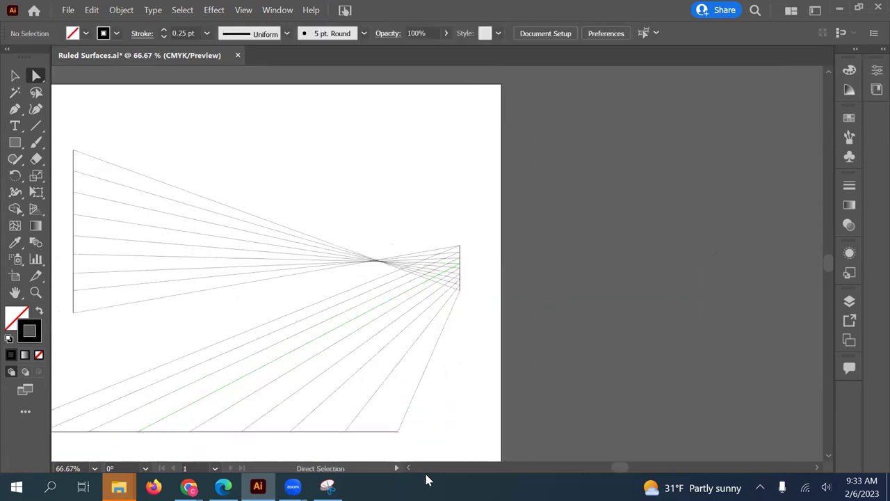
pyautogui.hscroll(-1, 622, 474)
pyautogui.moveTo(622, 474); pyautogui.dragTo(612, 471)
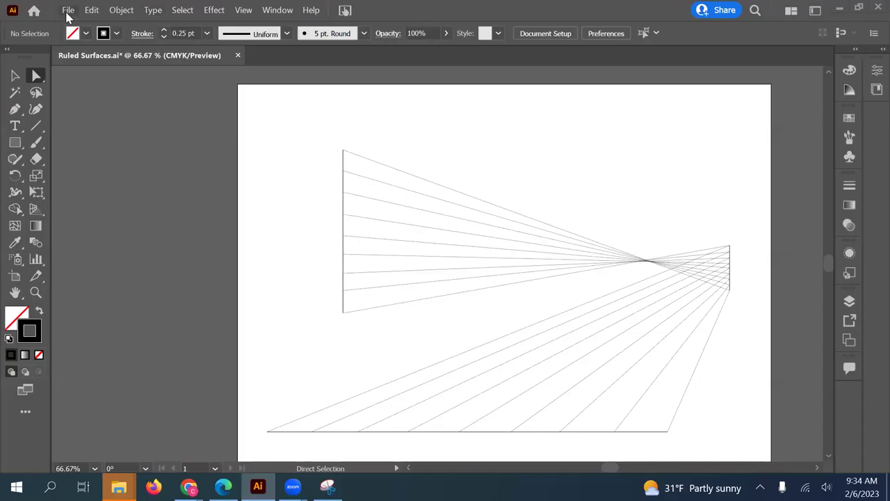
# Save the file, then Export As JPEG to the Desktop, accepting the default JPEG Options
pyautogui.click(67, 11)
pyautogui.click(86, 129)
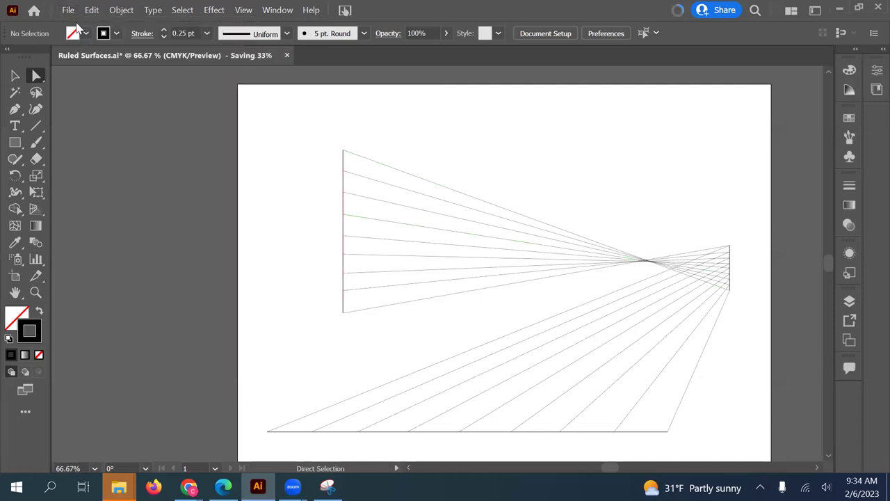
pyautogui.click(68, 10)
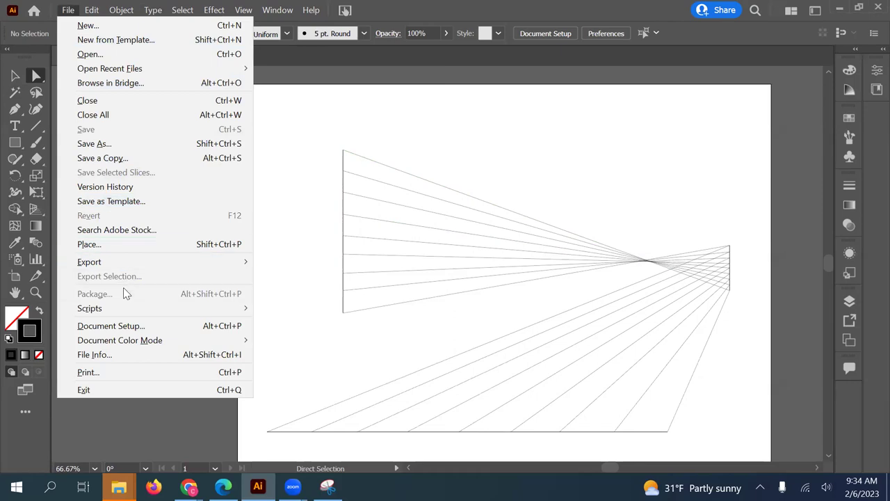
pyautogui.moveTo(115, 267)
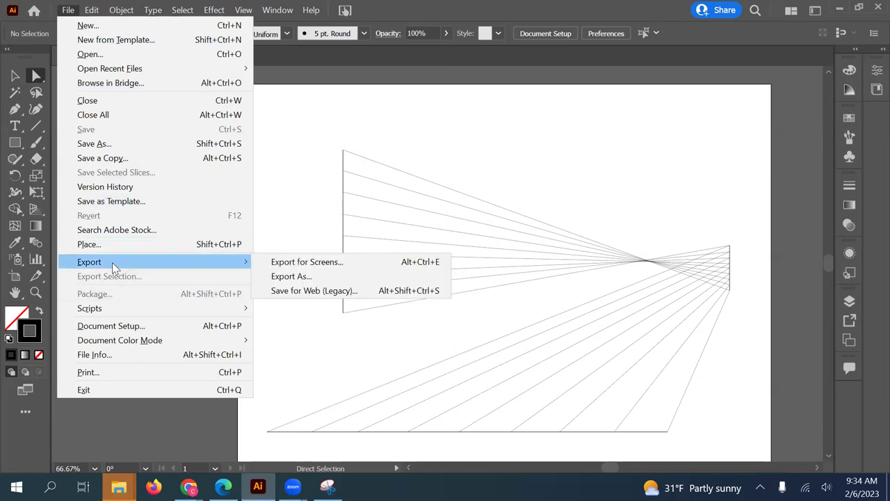
pyautogui.click(283, 277)
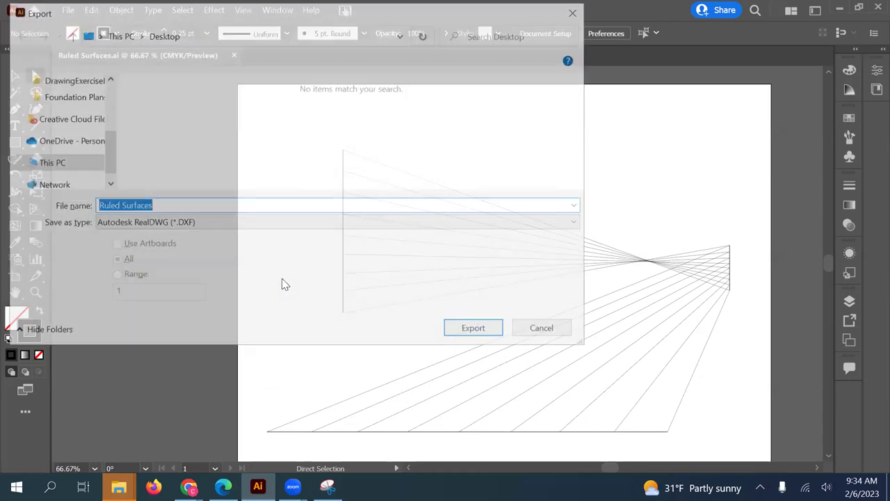
pyautogui.click(258, 224)
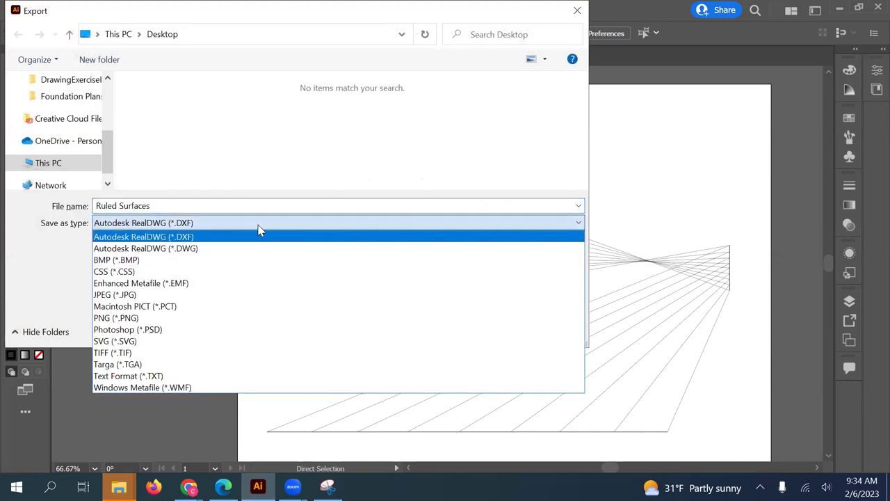
pyautogui.click(125, 295)
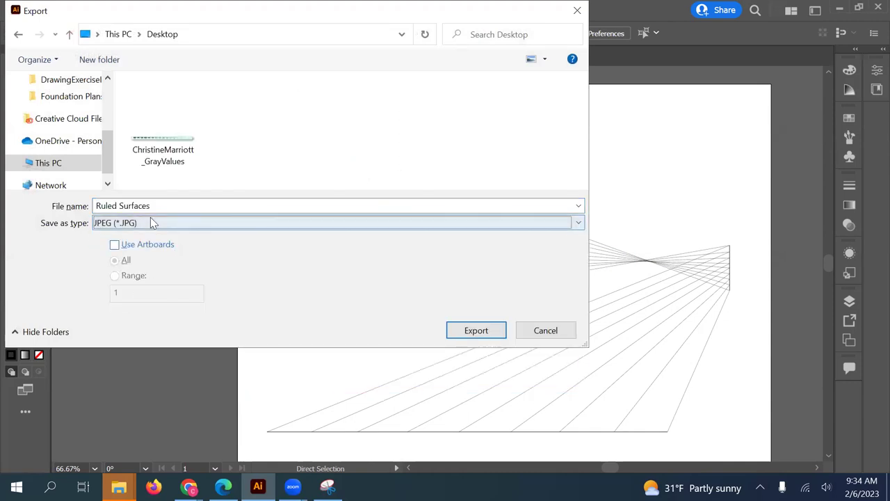
pyautogui.click(476, 331)
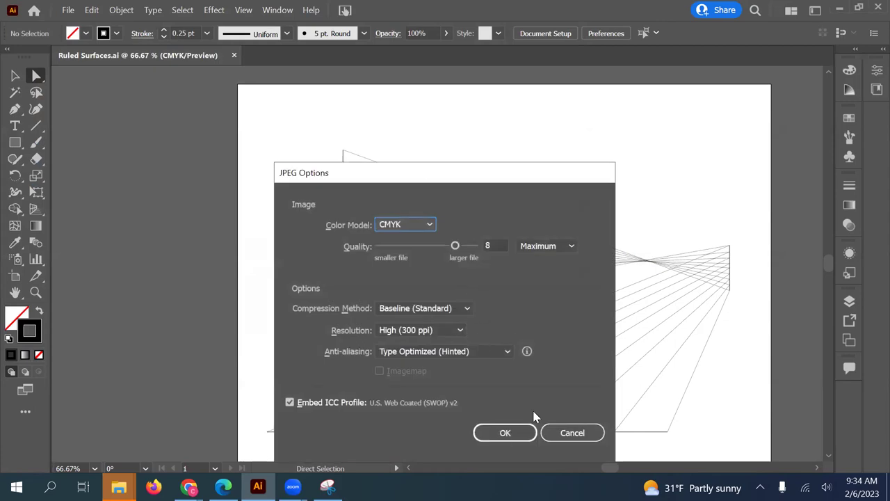
pyautogui.click(504, 434)
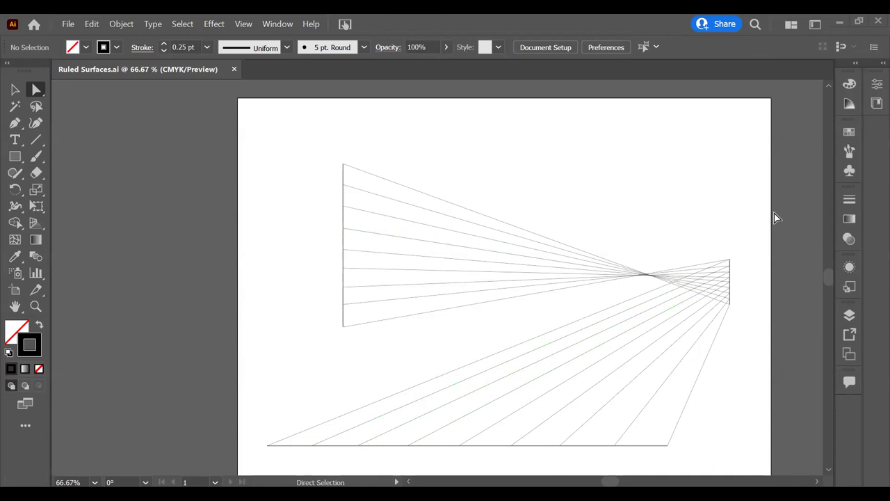
# Print via Microsoft Print to PDF, saving the output as 'Ruled Surfaces' on the Desktop
pyautogui.click(76, 25)
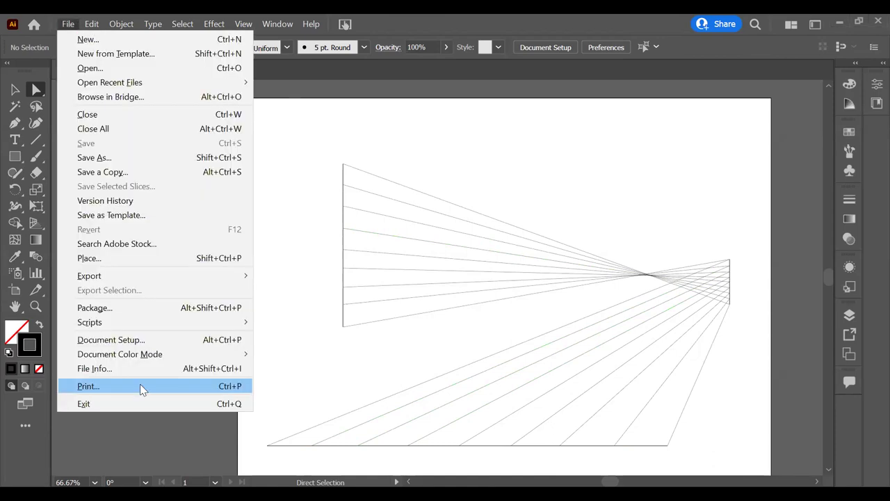
pyautogui.click(143, 387)
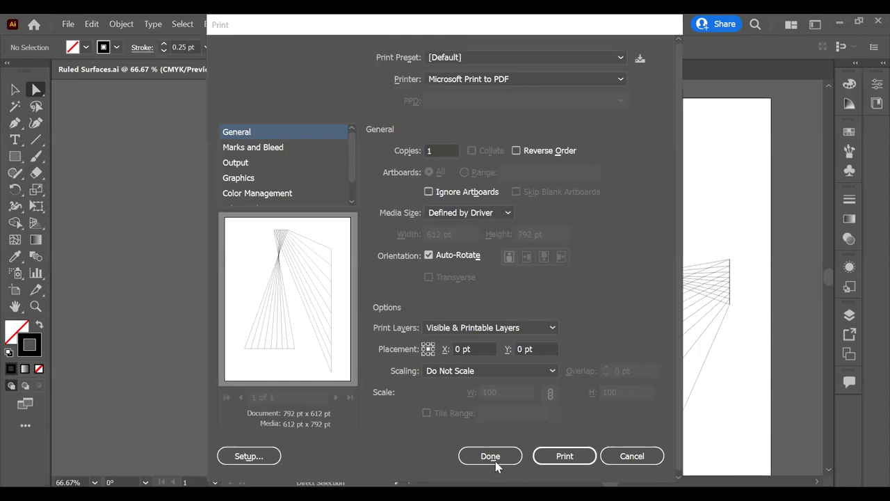
pyautogui.click(564, 458)
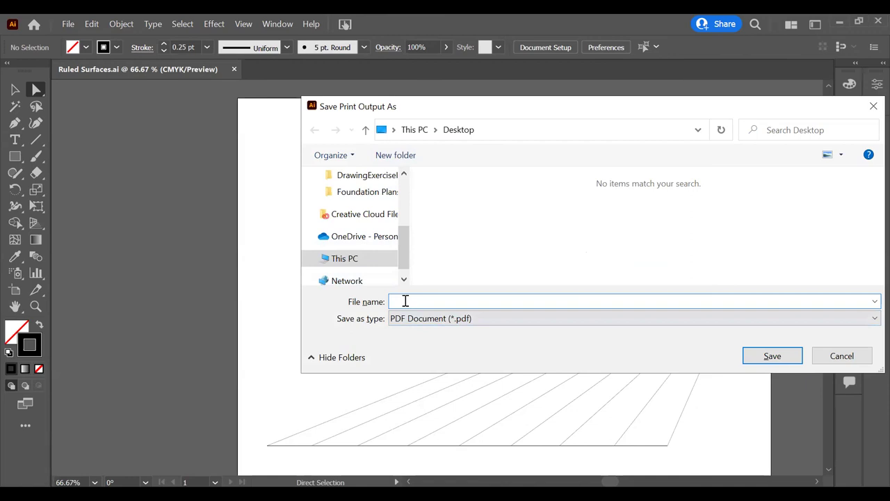
pyautogui.write('Ruled Surfaces')
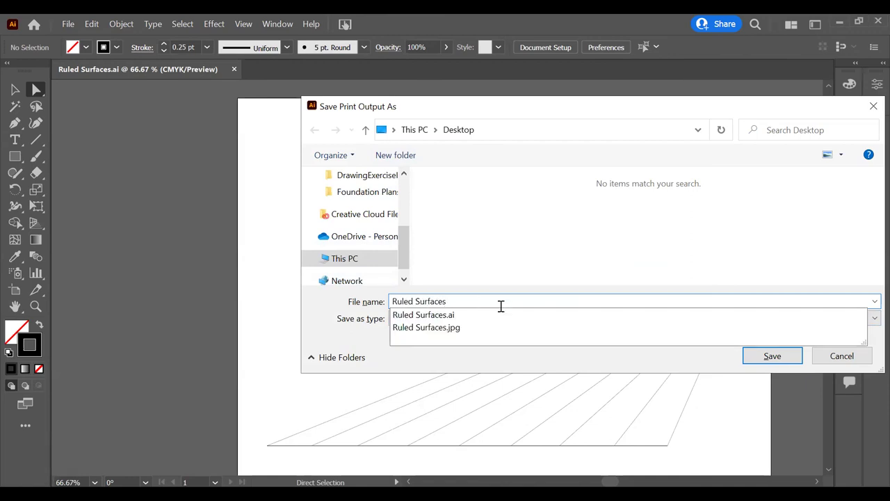
pyautogui.click(765, 358)
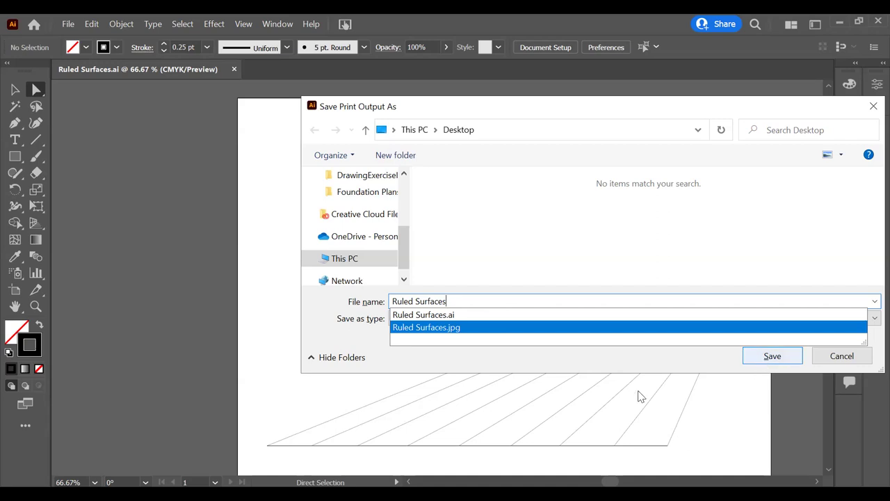